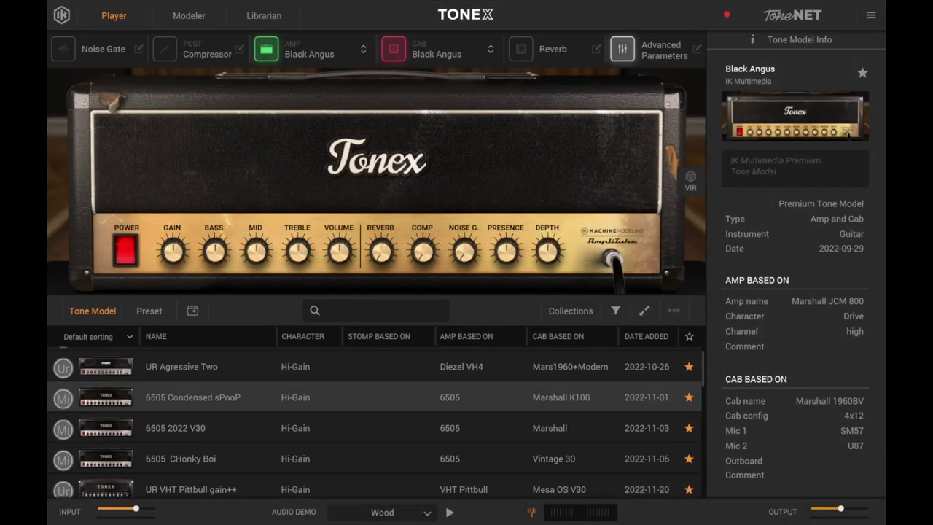
Scroll the ToneNET list and load Peavey 6505 - Burchell, then the clean Bad Cat Lynx 50 - Burchell
scroll(374, 420, down, 3)
scroll(375, 419, down, 10)
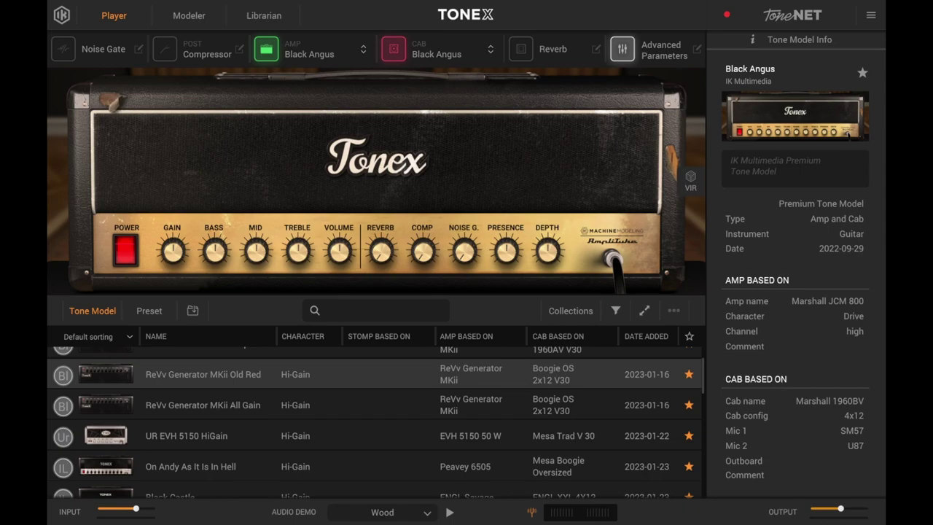
scroll(374, 420, down, 10)
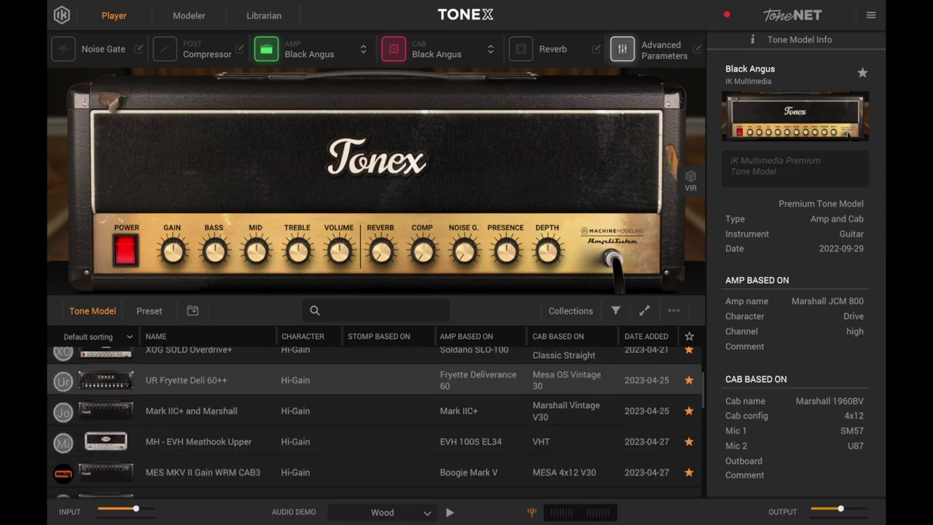
scroll(375, 419, down, 1)
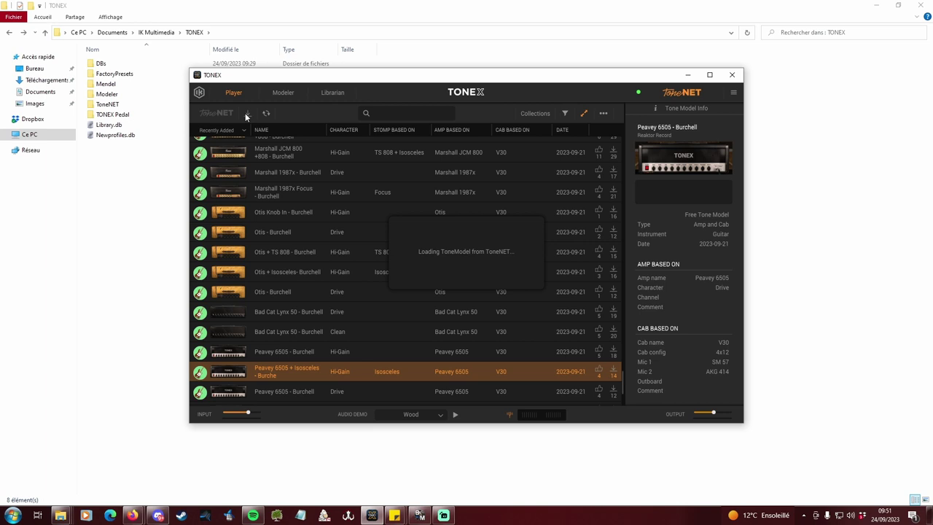
click(312, 356)
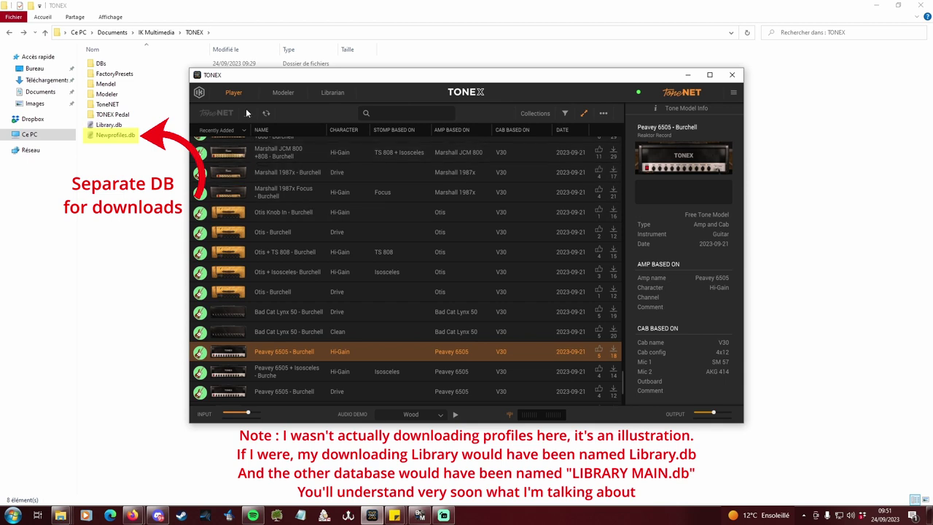
click(287, 331)
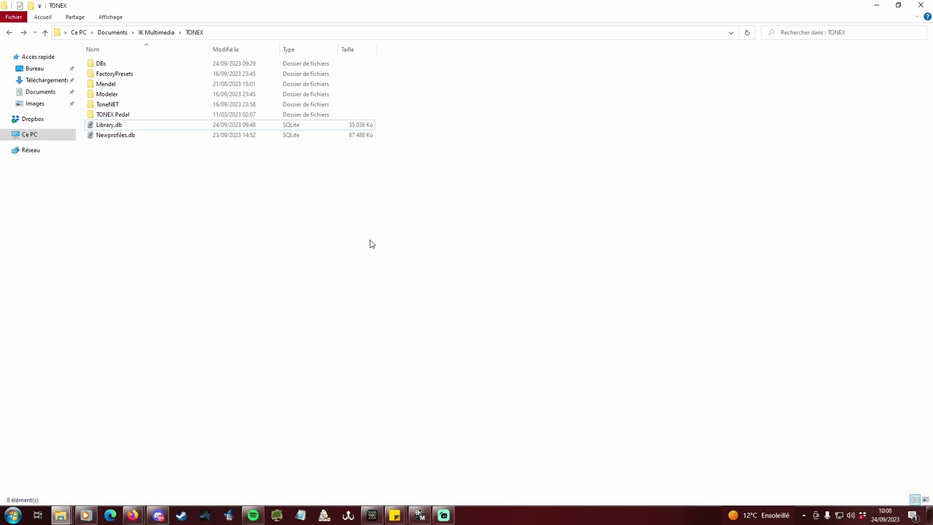
click(132, 129)
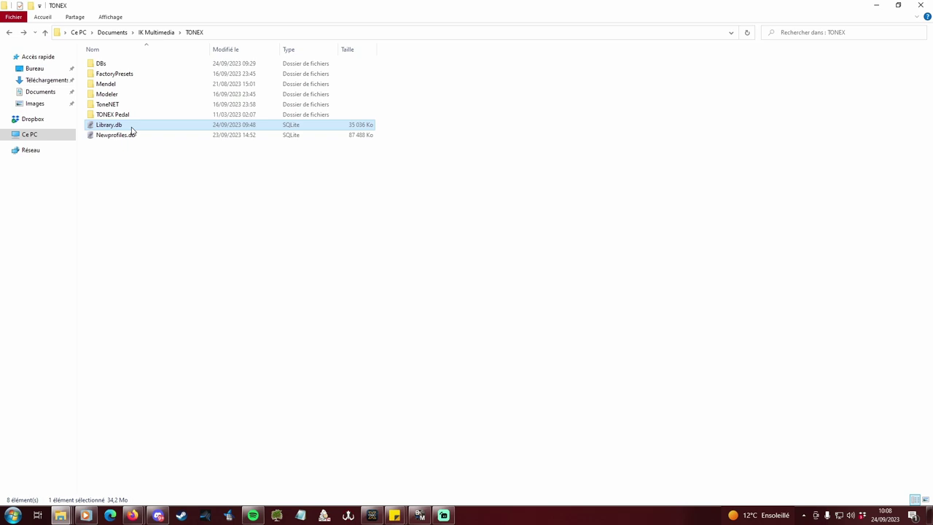
click(124, 137)
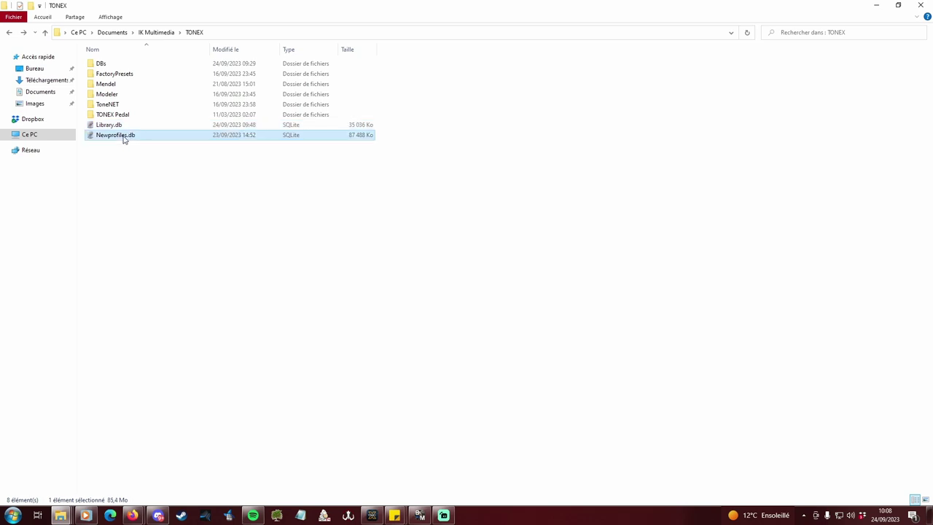
click(129, 129)
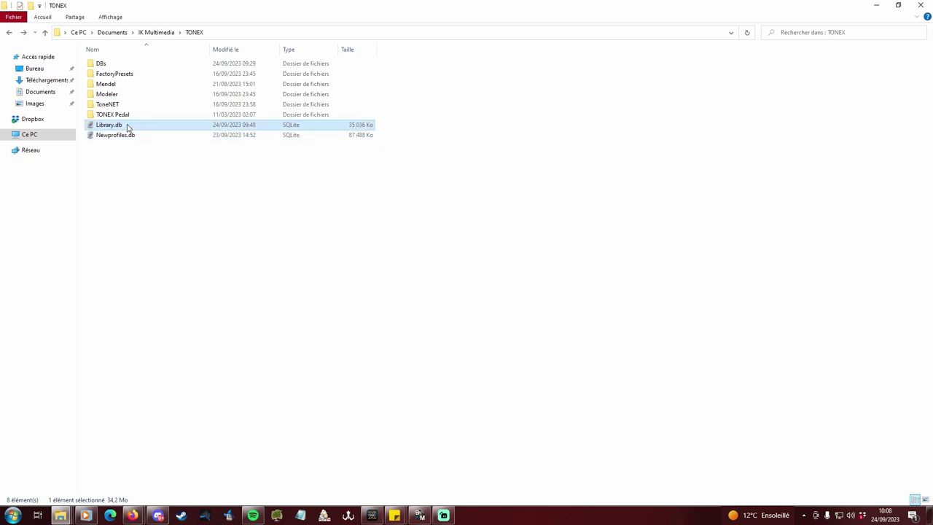
click(372, 515)
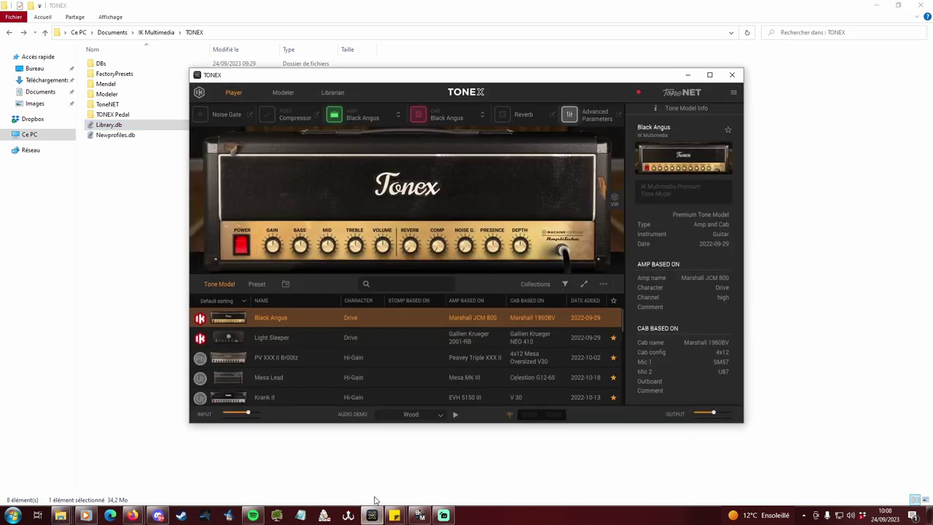
scroll(300, 337, down, 3)
scroll(300, 337, down, 10)
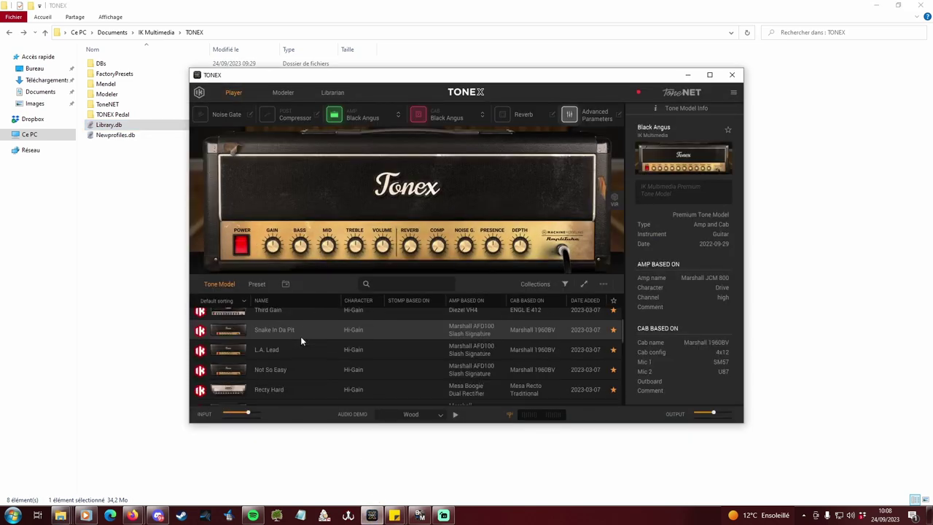
scroll(302, 338, up, 5)
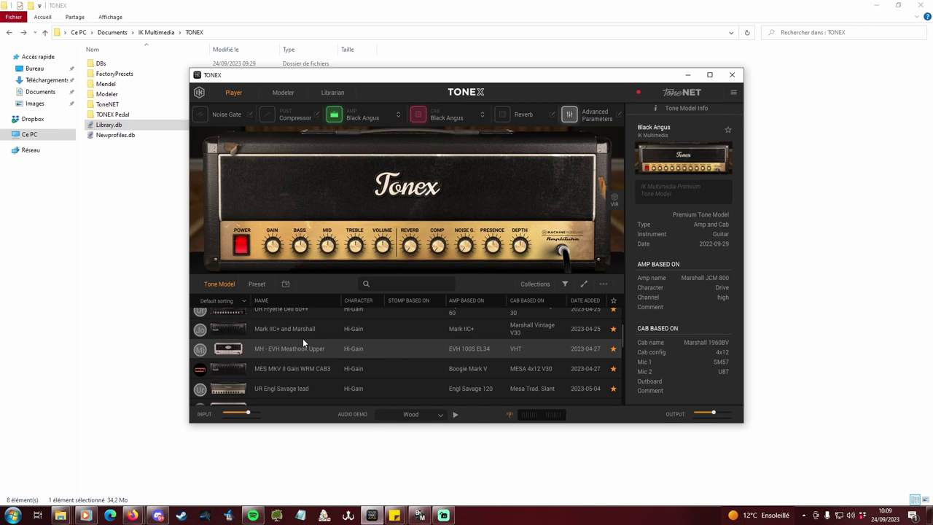
click(133, 137)
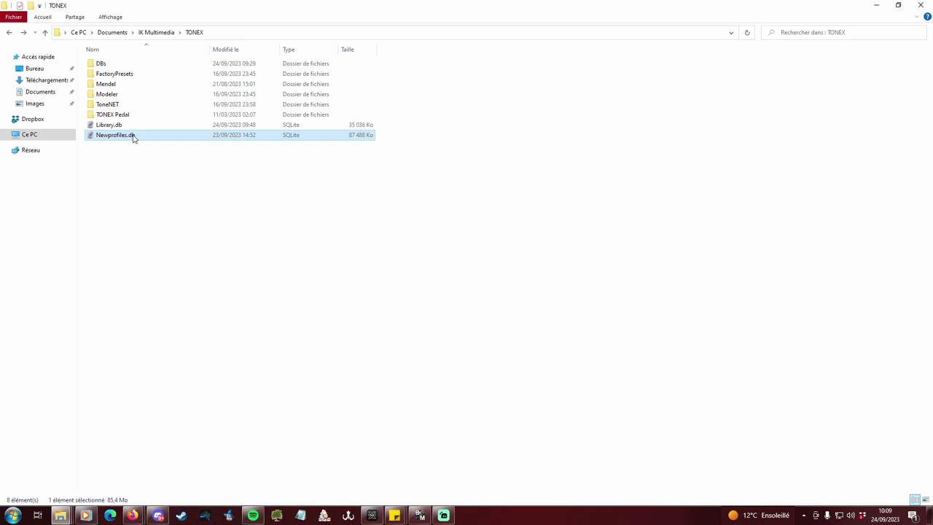
drag(150, 186, 145, 122)
click(153, 169)
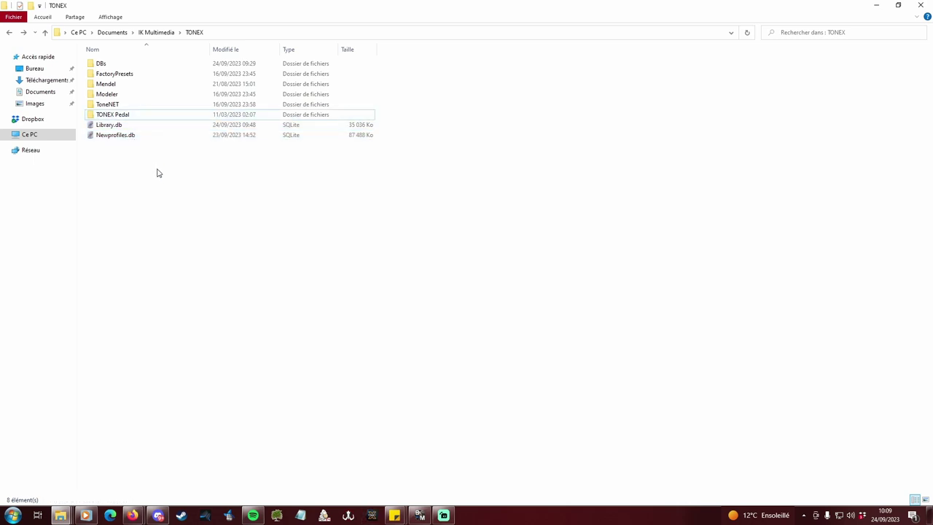
drag(143, 151, 134, 139)
Rename Library.db to LIBRARY MAIN.db
click(126, 137)
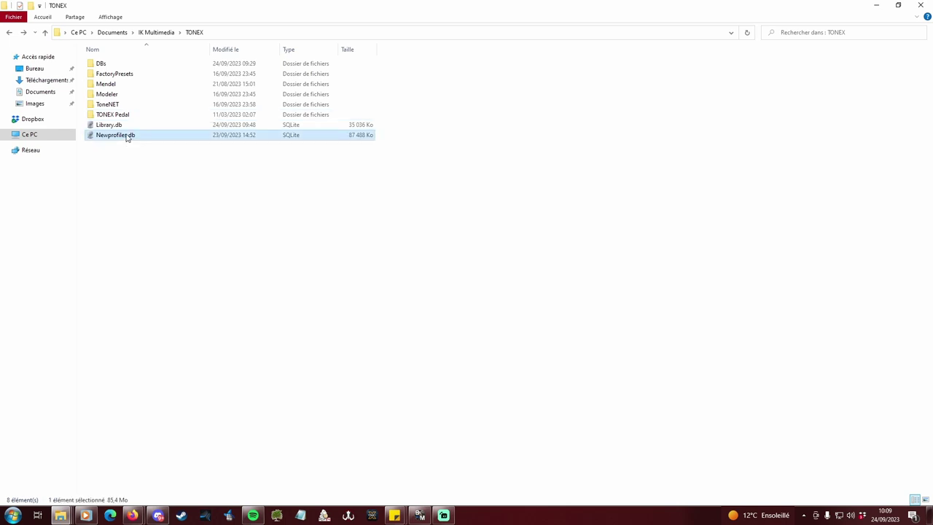
click(118, 126)
key(F2)
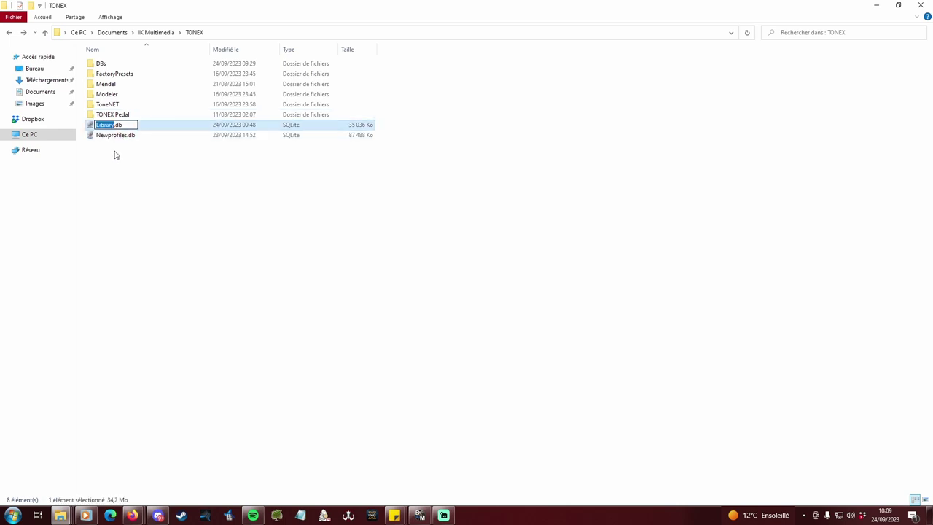
text(LIBRARY MAIN)
key(Return)
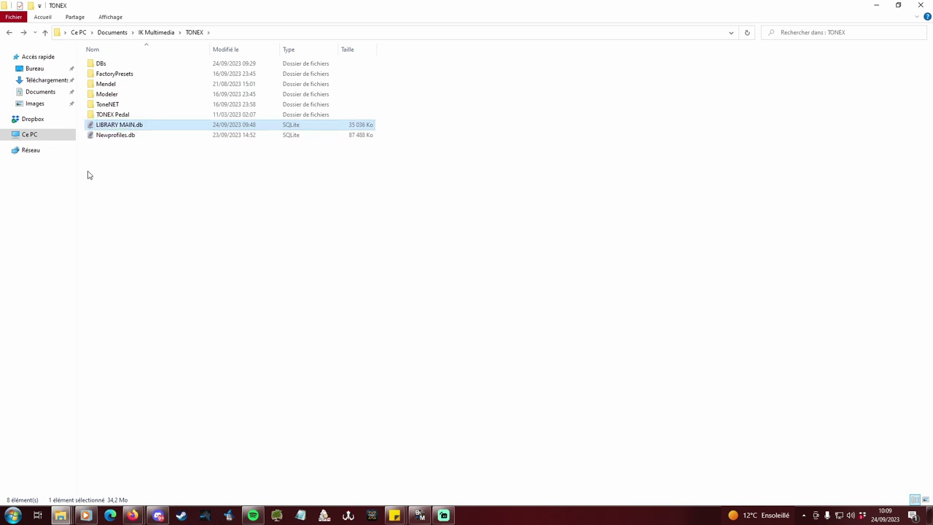
click(147, 169)
Rename Newprofiles.db to Library.db
click(119, 136)
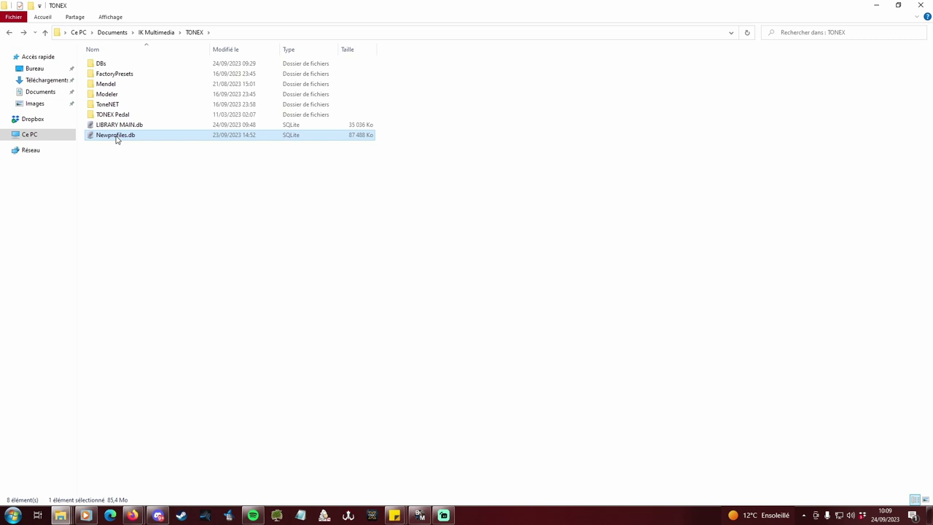
key(F2)
text(Library)
key(Return)
click(161, 240)
Bring TONEX to the front and show its ToneNET browser of online tone models
click(372, 516)
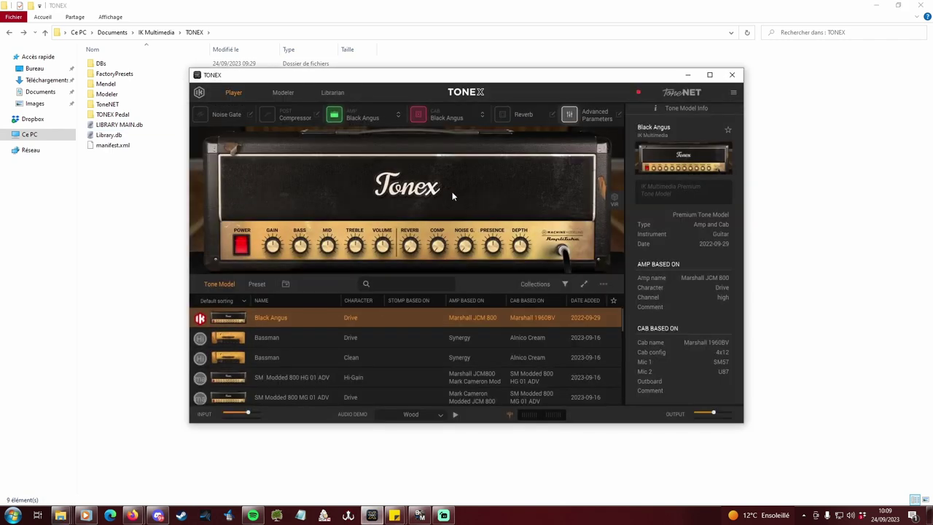
click(688, 91)
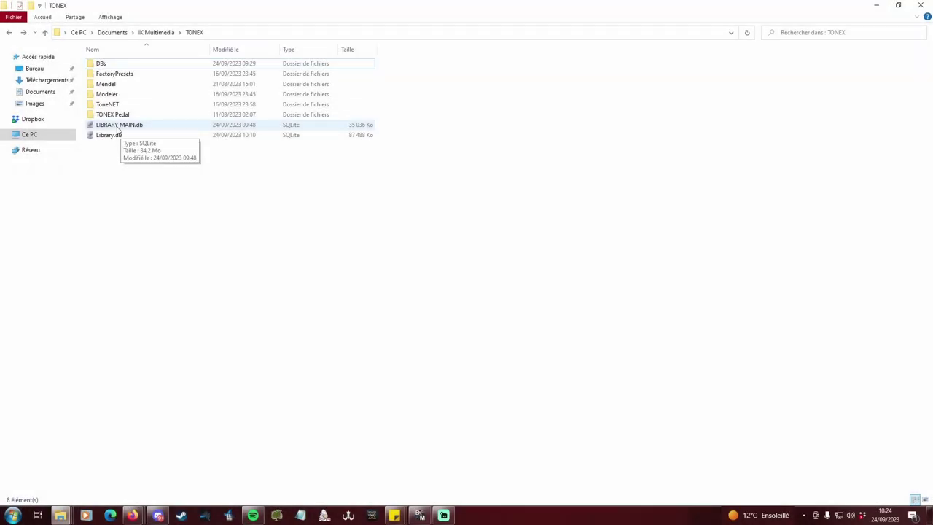
Edit the file names, entering NewProfiles for Library.db and Library for LIBRARY MAIN.db
click(113, 137)
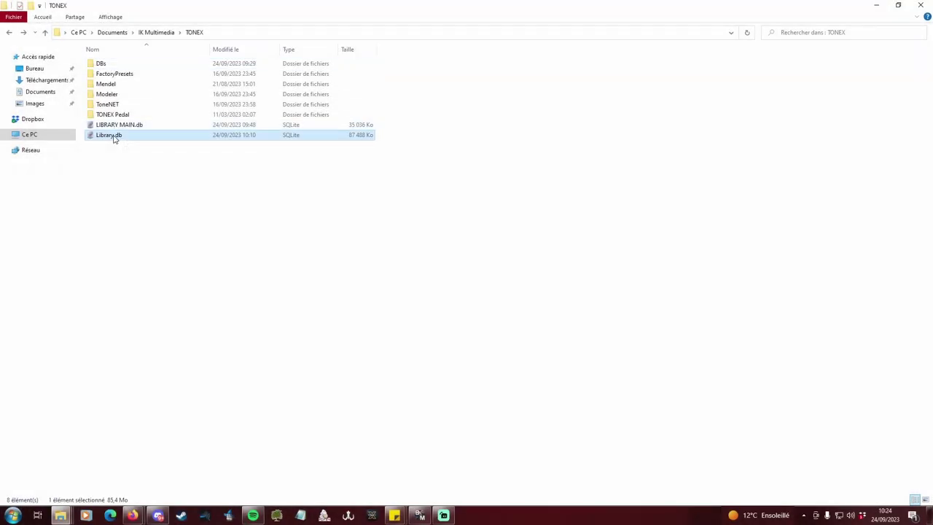
click(113, 137)
text(NewProfiles.db)
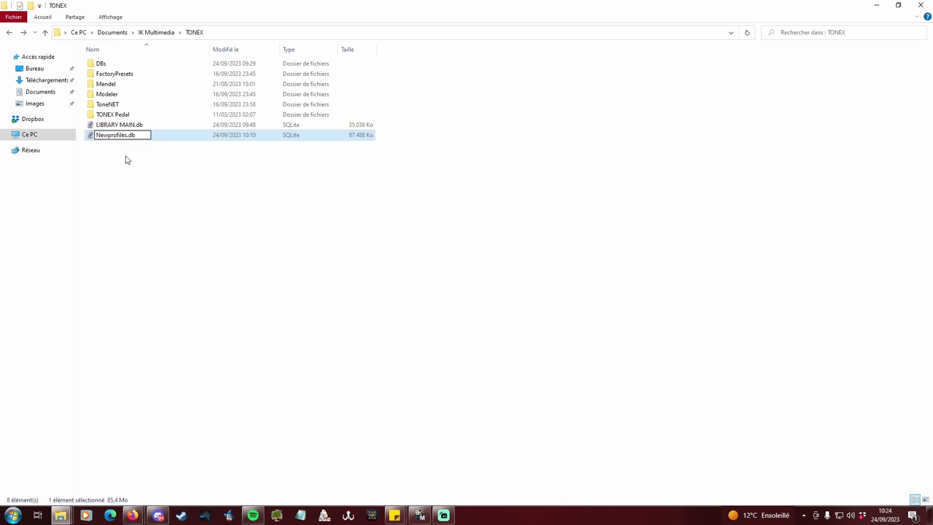
click(118, 125)
click(116, 124)
text(Library)
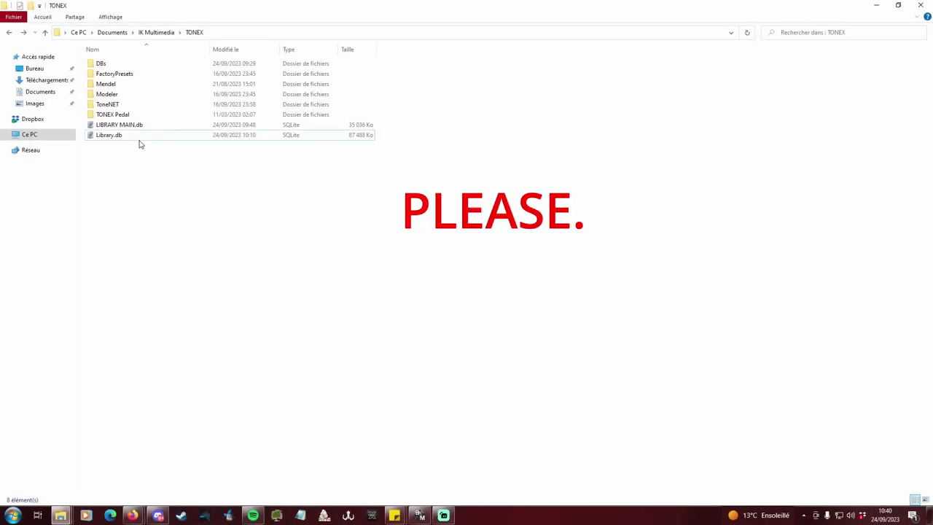
Duplicate Library.db as NEWPROFILES BACKUP 230924.db and move the ToneXdb Explorer window aside
click(134, 139)
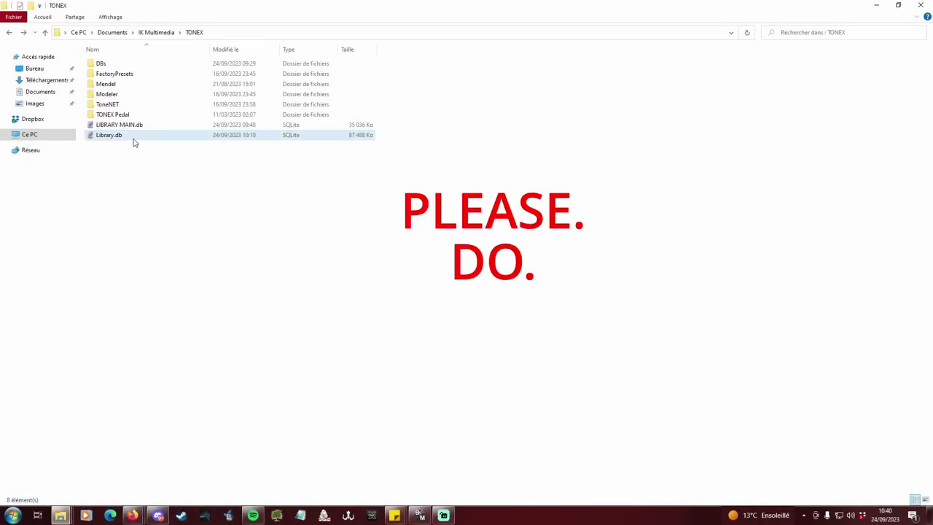
key(ctrl+c)
key(ctrl+v)
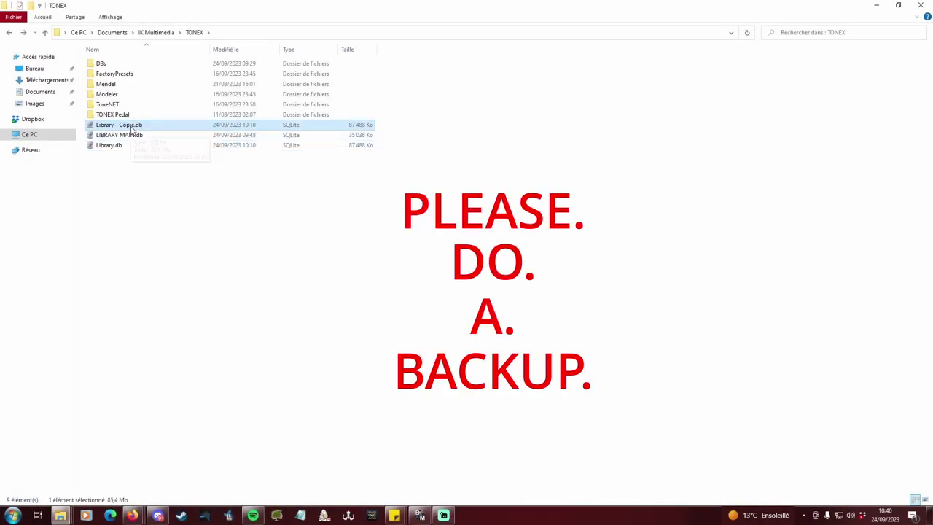
key(F2)
text(NEWPROFILES B)
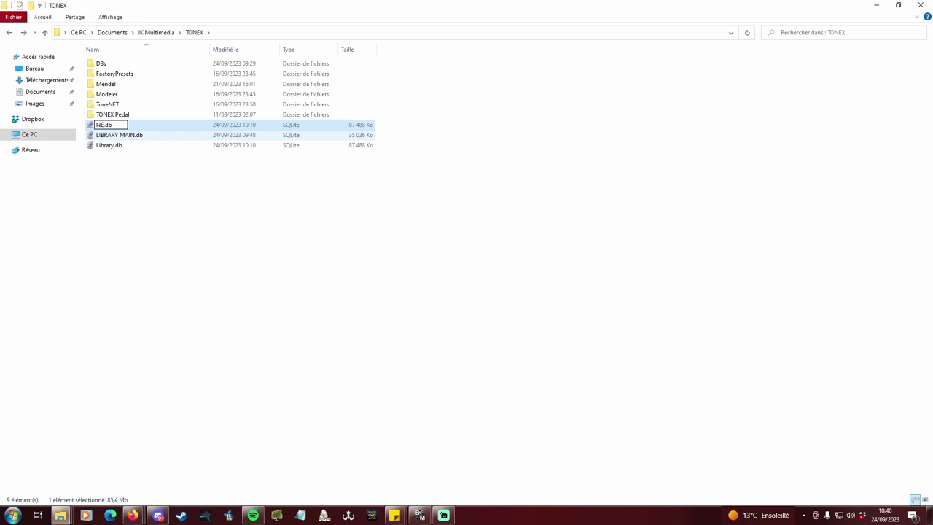
text(ACKUP 230924)
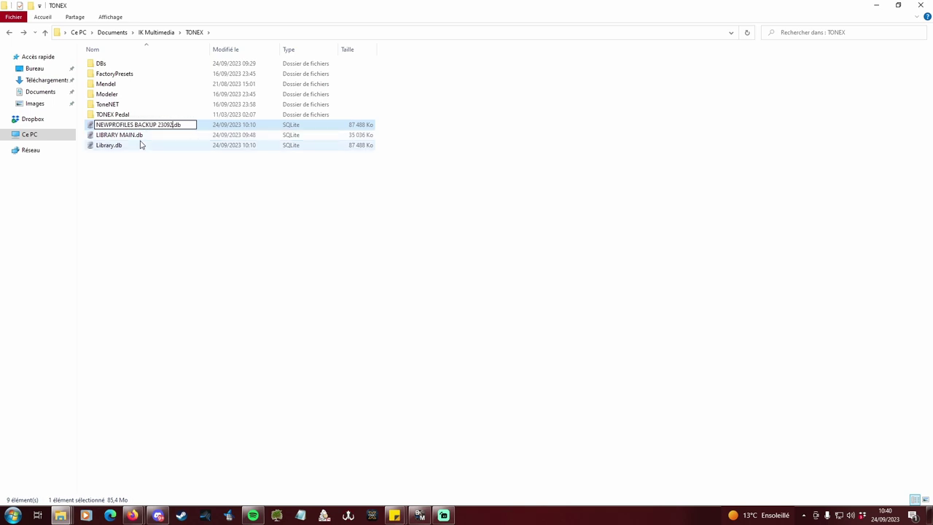
key(Return)
click(148, 177)
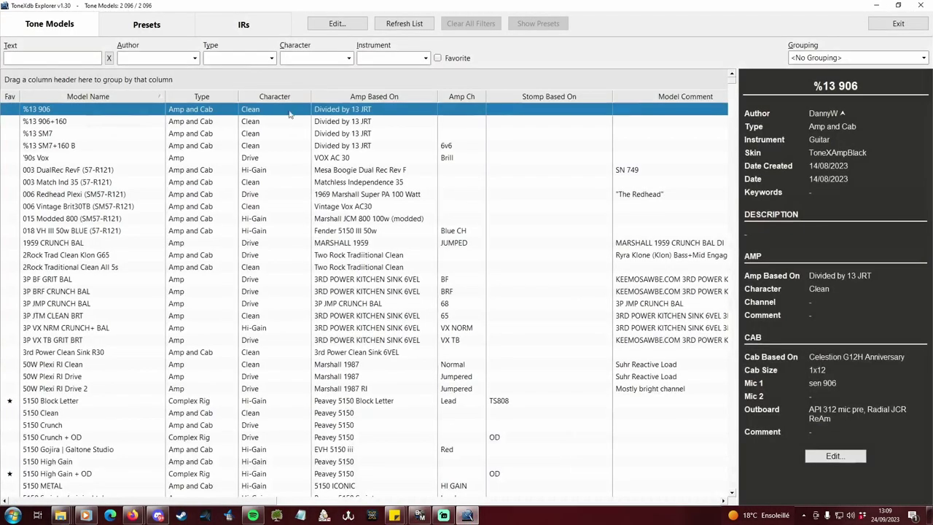
drag(175, 4, 473, 57)
click(109, 136)
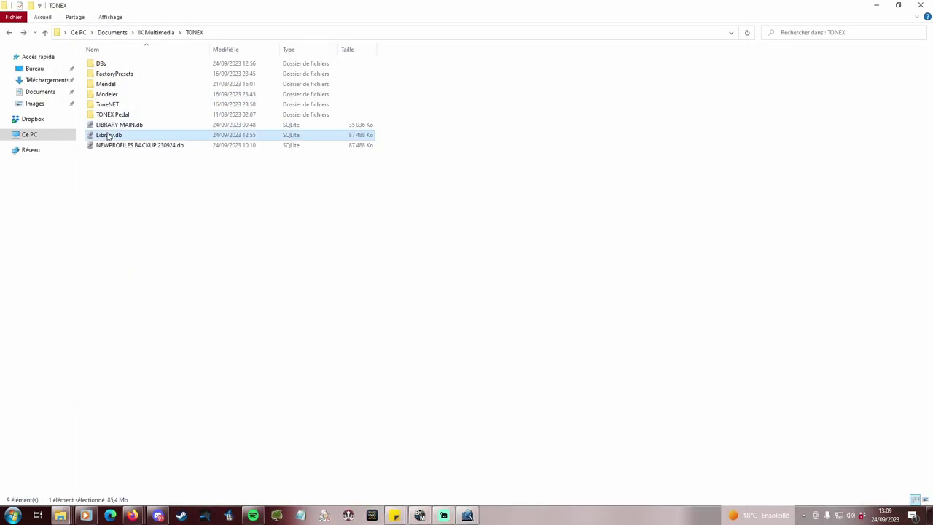
Maximize ToneXdb Explorer and review its Presets, IR and Tone Models lists, filters and sorting
click(468, 517)
double_click(438, 59)
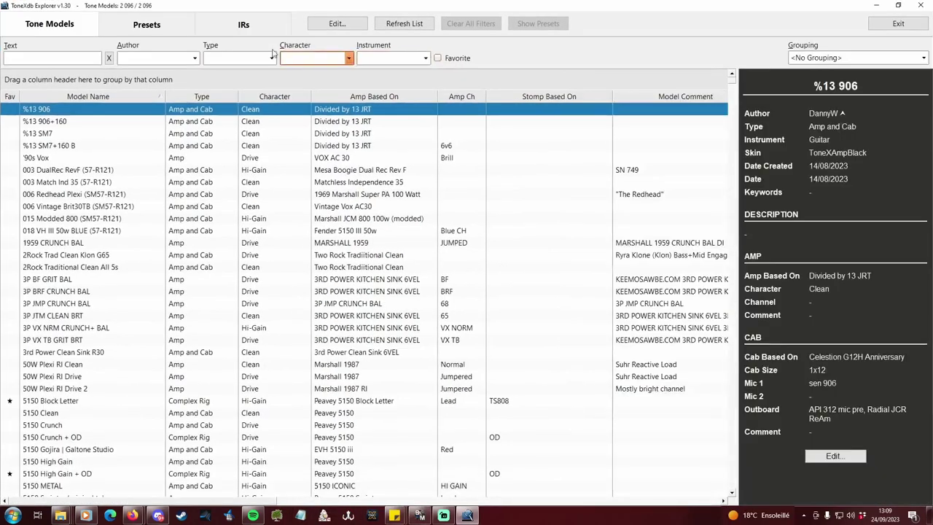
click(147, 24)
click(232, 27)
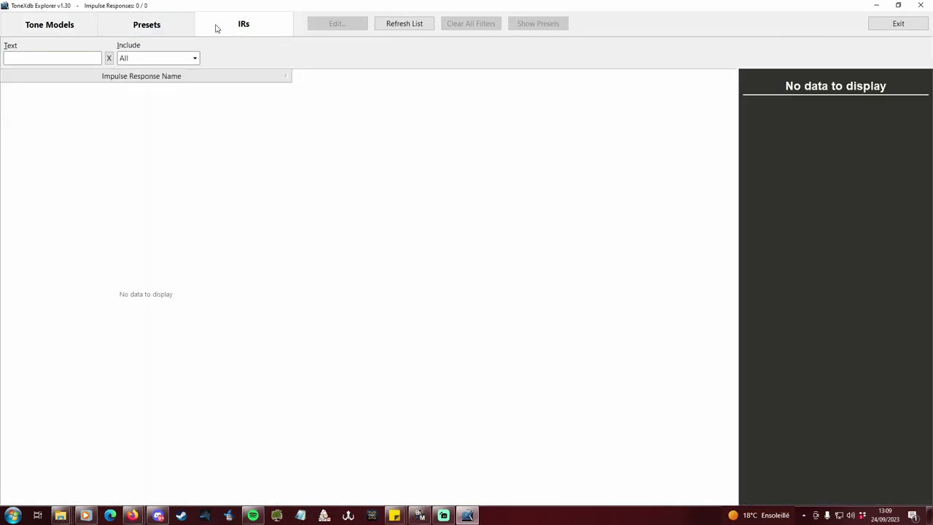
click(173, 27)
click(72, 28)
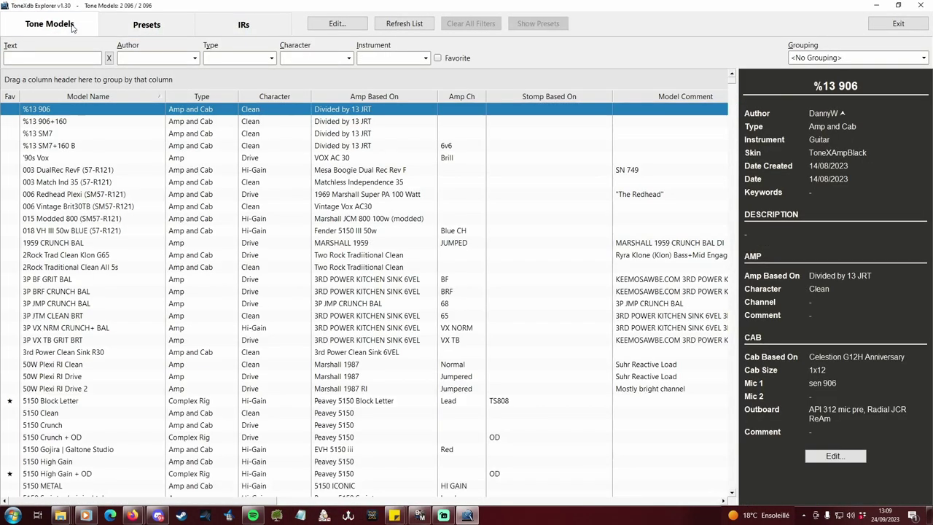
click(320, 58)
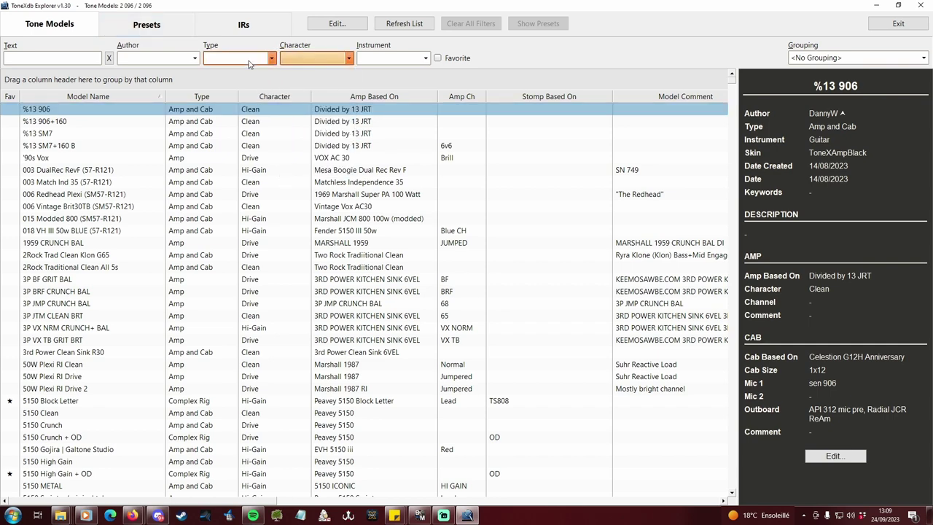
click(249, 64)
click(248, 62)
click(199, 96)
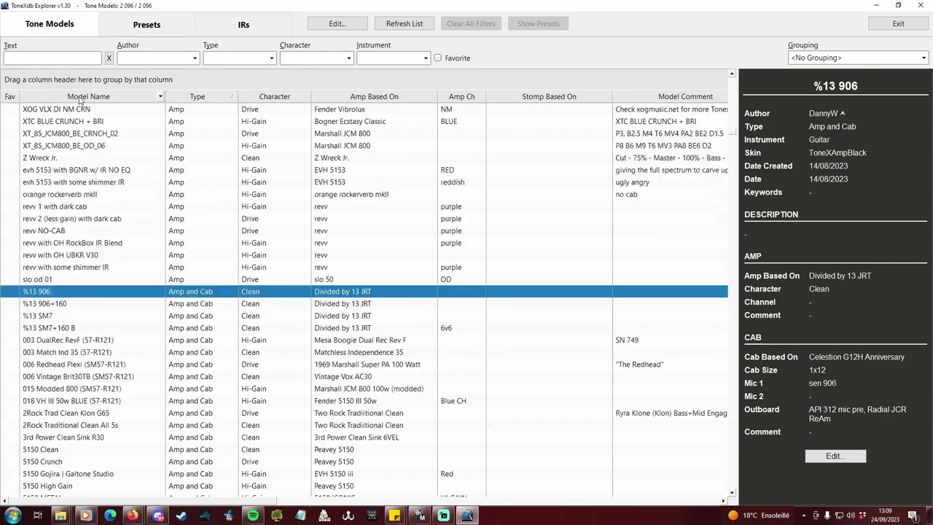
click(81, 96)
Delete the TEST1, TEST2 and TEST3 presets from the Presets list
click(138, 25)
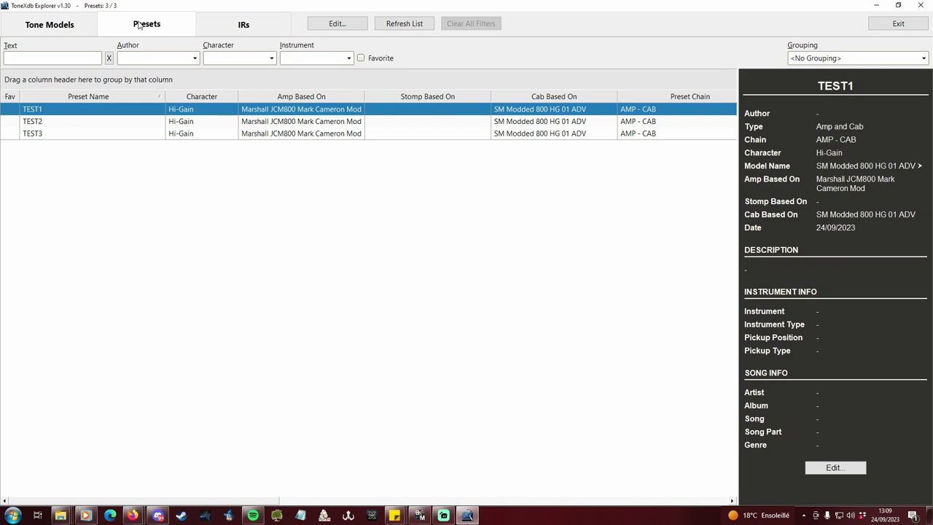
shift+click(194, 134)
right_click(204, 128)
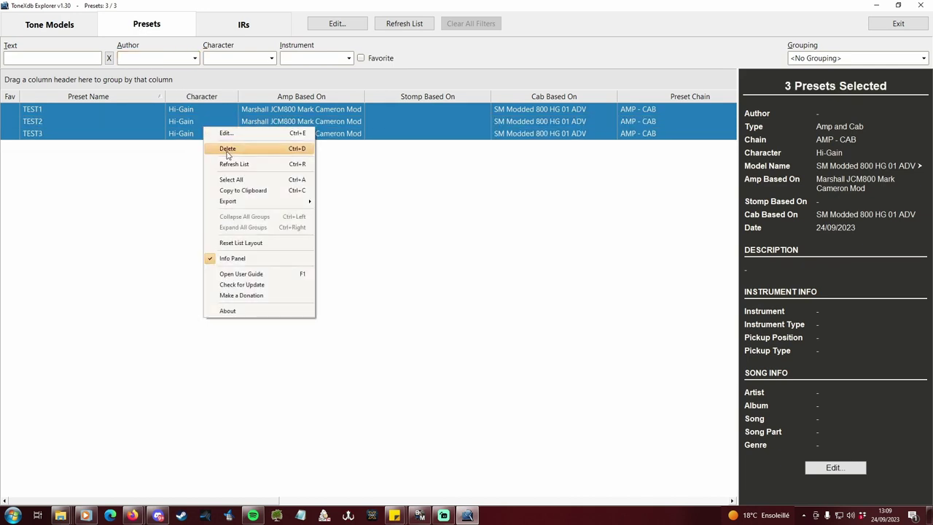
click(227, 149)
click(494, 263)
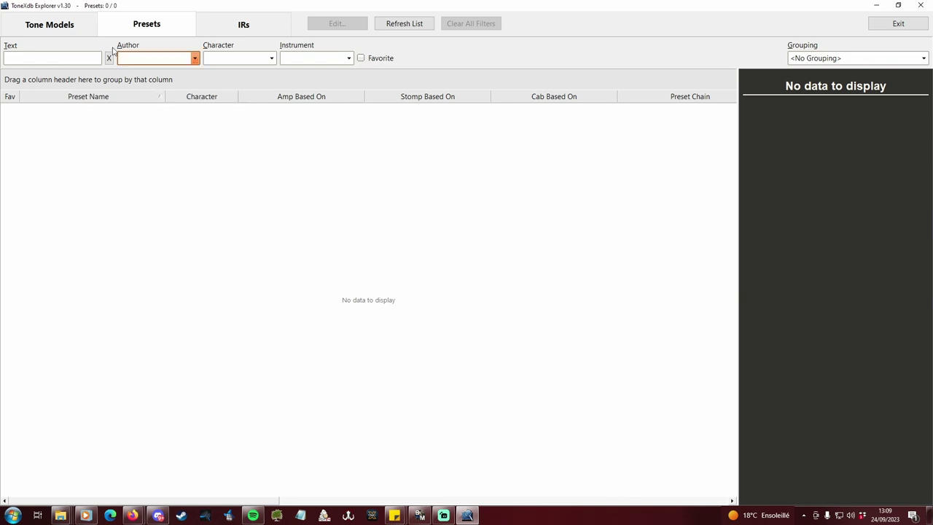
Sort tone models by Character and delete the 1030 Clean and Drive models
click(49, 24)
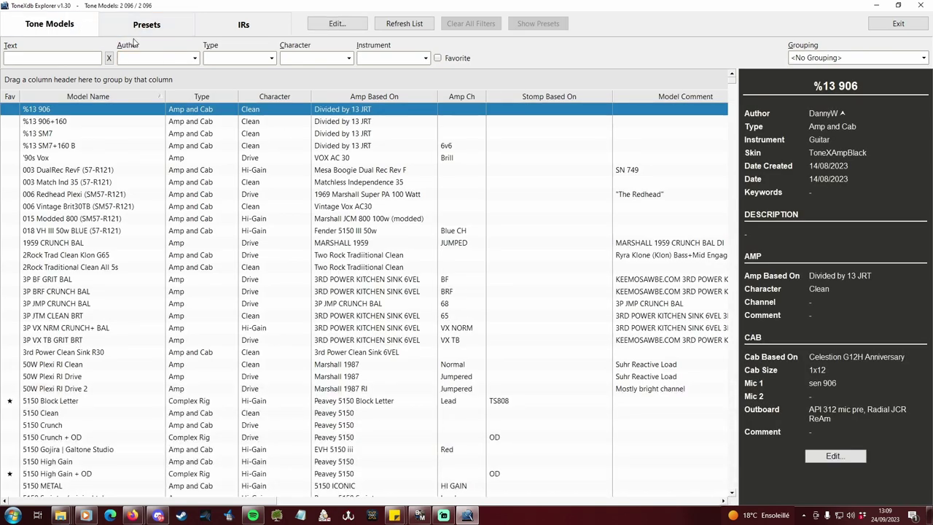
click(285, 100)
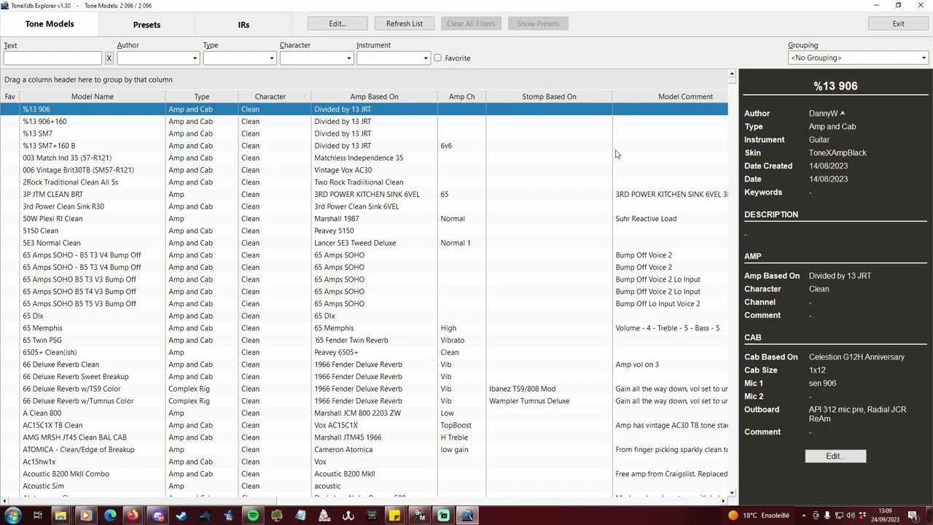
scroll(735, 85, down, 1)
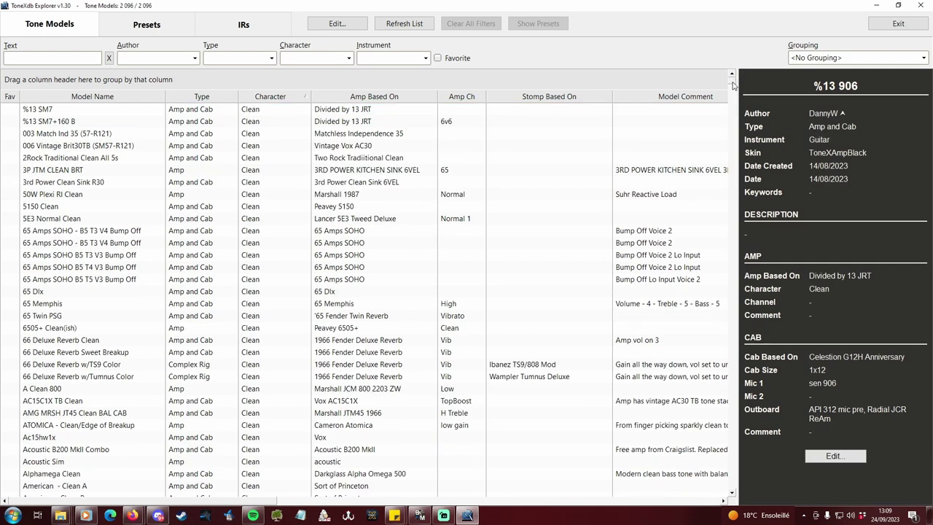
scroll(531, 86, up, 1)
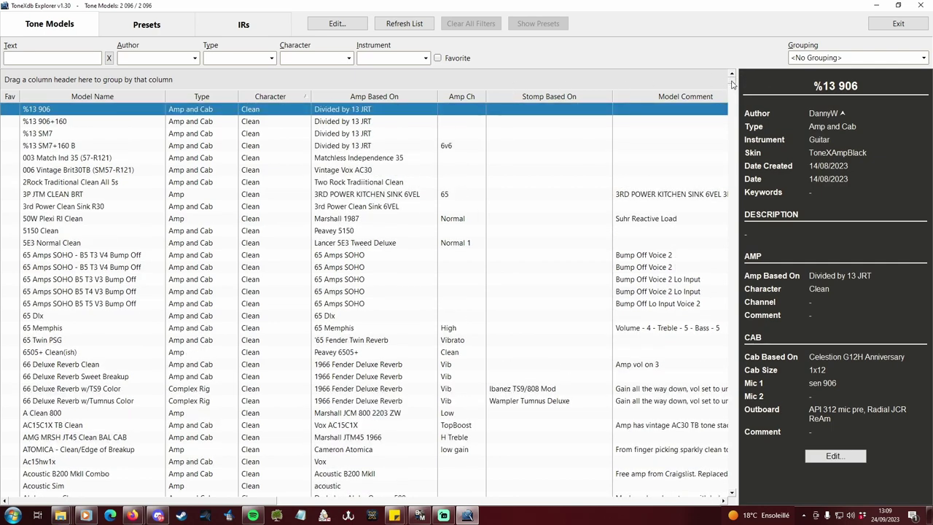
drag(733, 85, 744, 284)
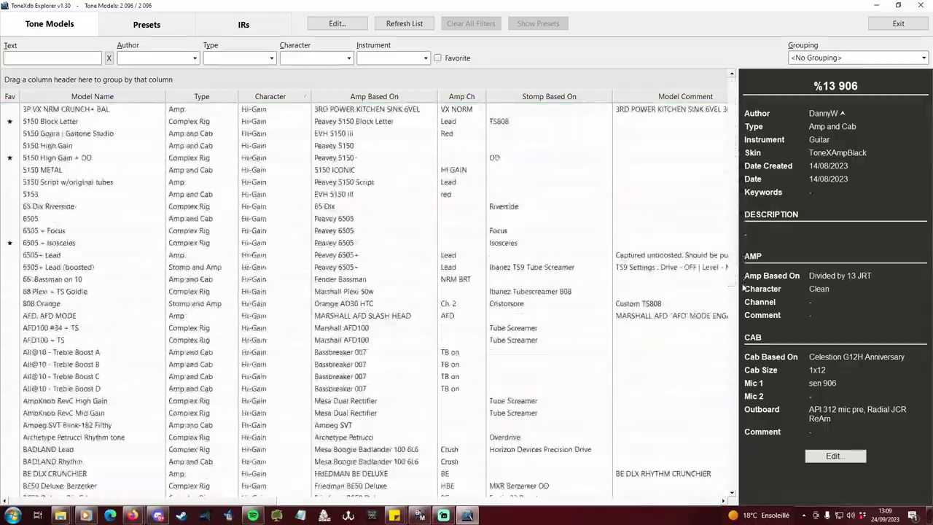
scroll(539, 251, up, 4)
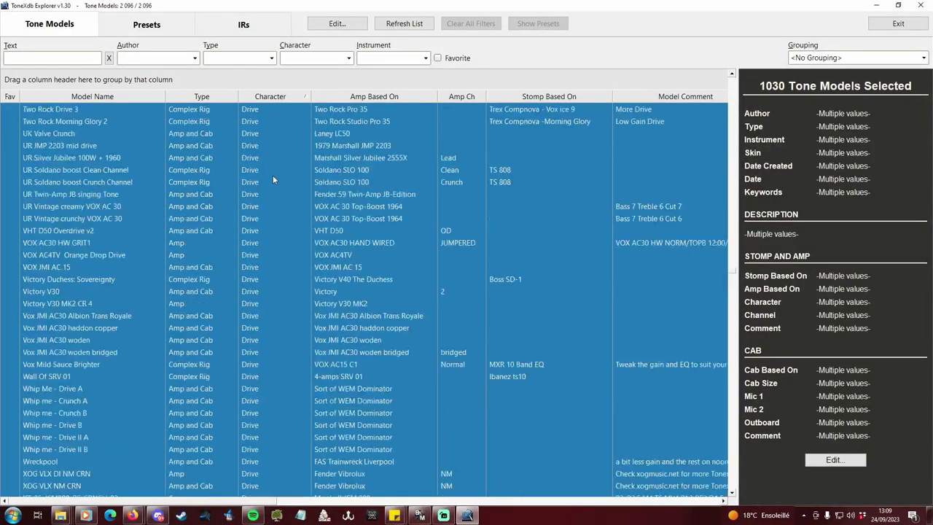
right_click(273, 175)
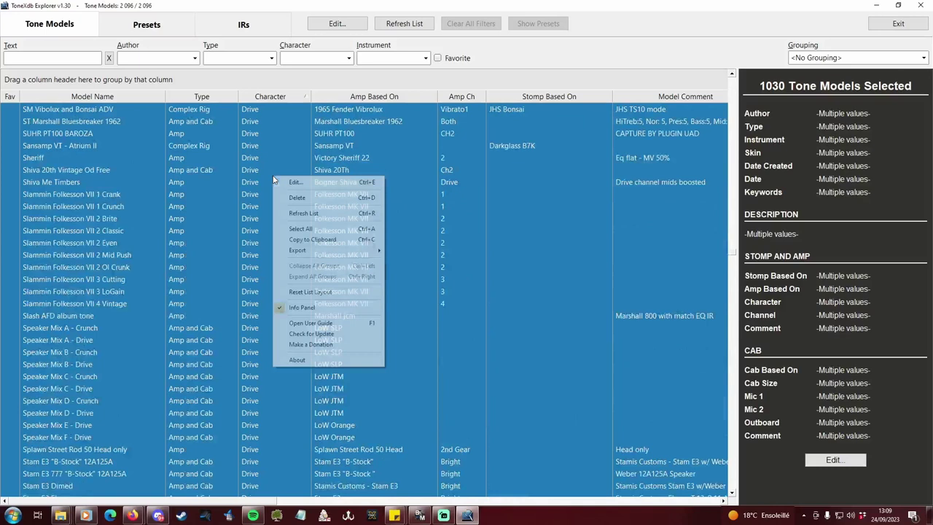
click(304, 196)
click(489, 263)
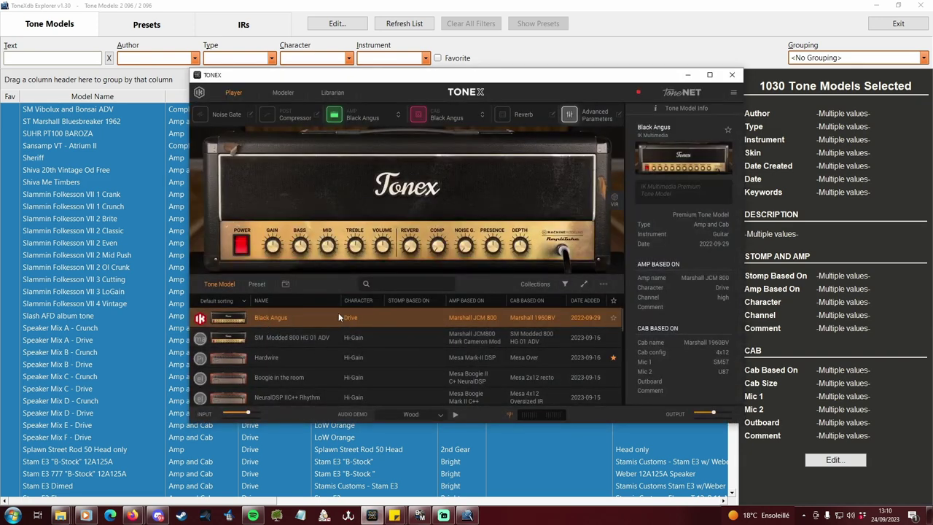
Quit TONEX so the deletion completes, then dismiss the could-not-be-deleted notice
click(733, 76)
click(471, 291)
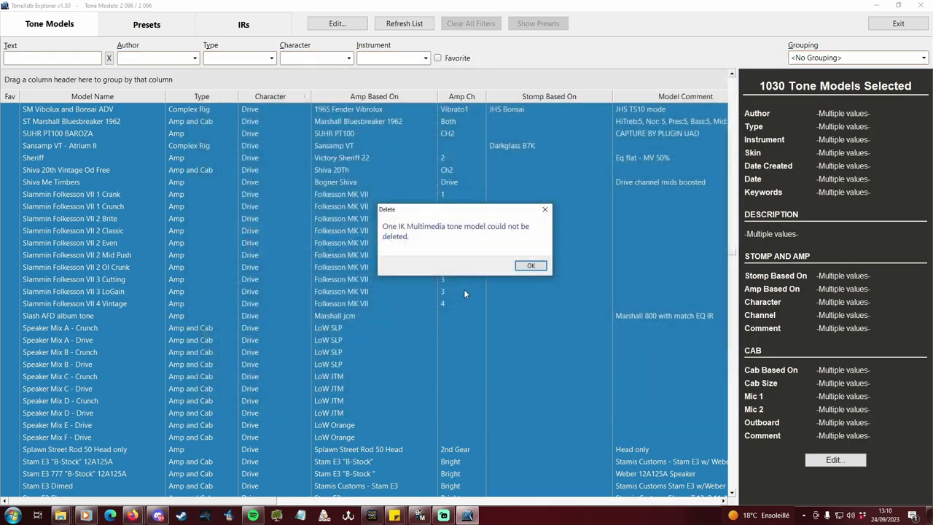
click(536, 269)
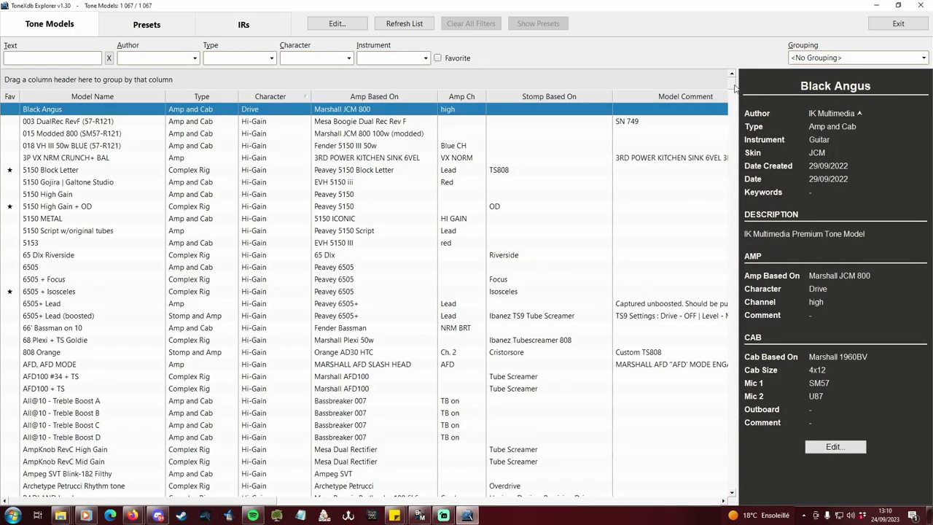
Delete a block of 326 Stomp models
drag(734, 88, 729, 336)
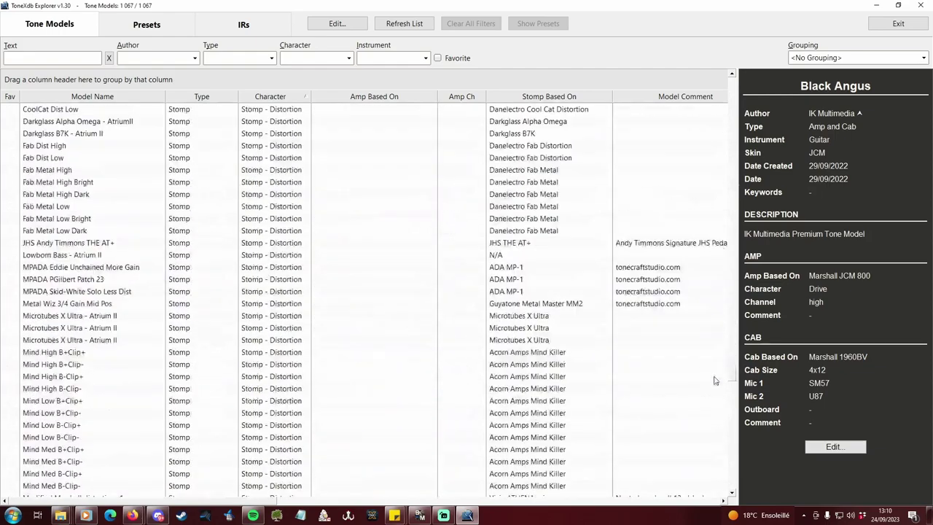
scroll(344, 241, up, 15)
click(262, 364)
scroll(365, 291, down, 20)
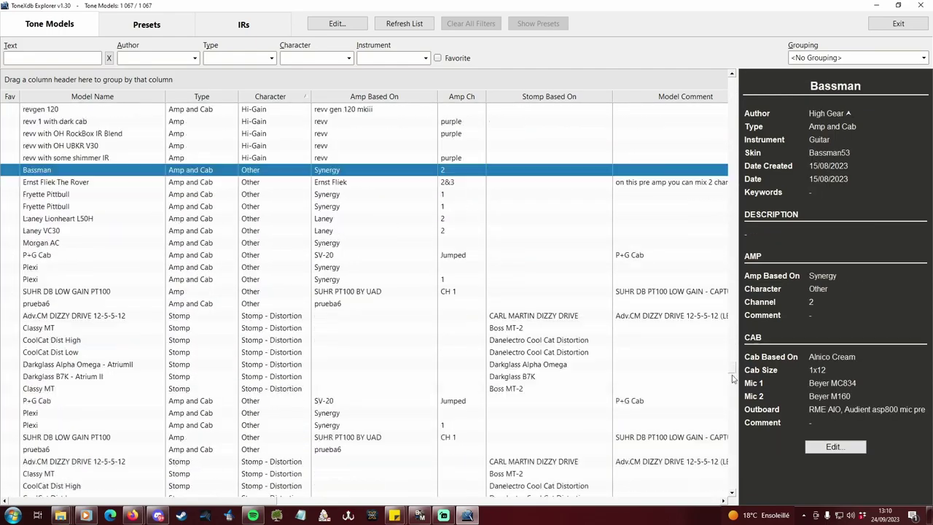
shift+click(304, 414)
right_click(305, 188)
click(354, 209)
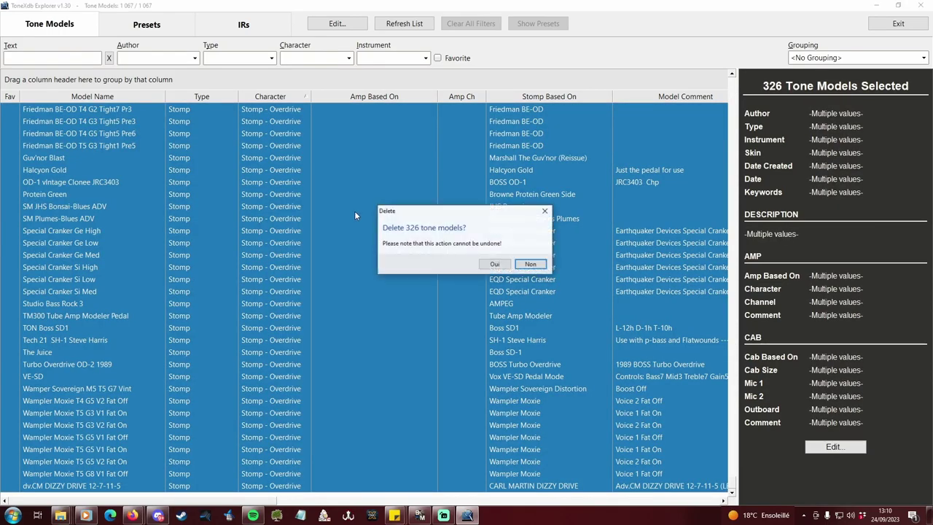
click(493, 264)
Re-sort by Type and delete the 92 Amp models
click(197, 97)
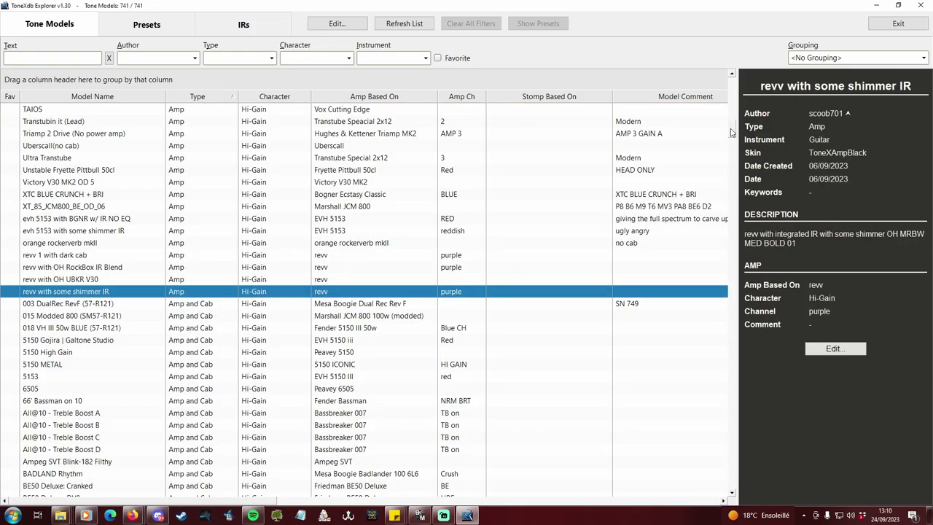
click(202, 109)
scroll(191, 319, down, 20)
scroll(192, 320, up, 6)
shift+click(192, 320)
right_click(202, 296)
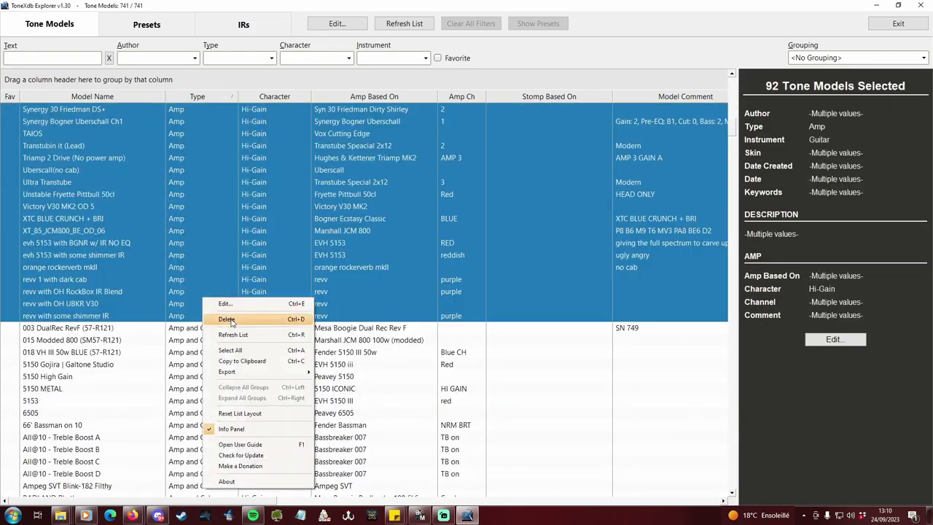
click(251, 318)
click(493, 264)
Delete the 47 Stomp and Amp models
scroll(437, 328, down, 20)
click(727, 487)
scroll(365, 291, up, 10)
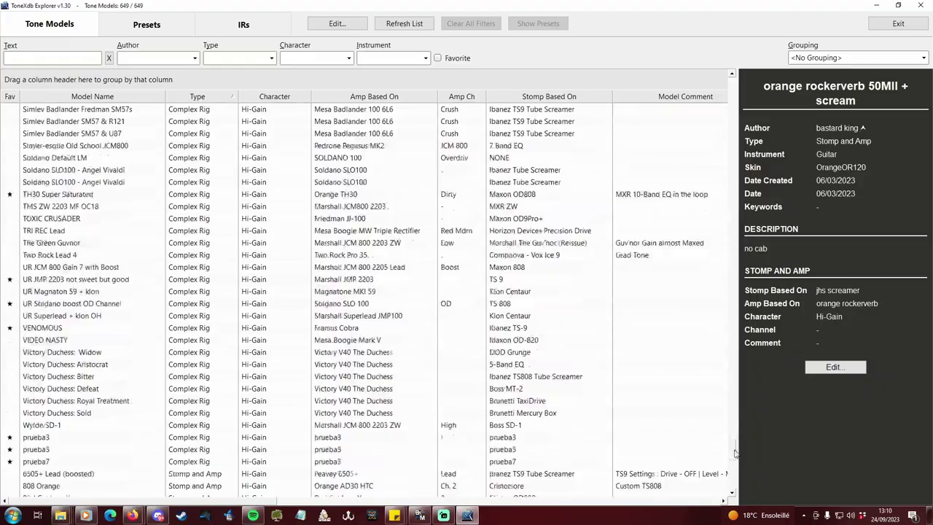
shift+click(219, 219)
right_click(230, 262)
click(277, 284)
click(493, 264)
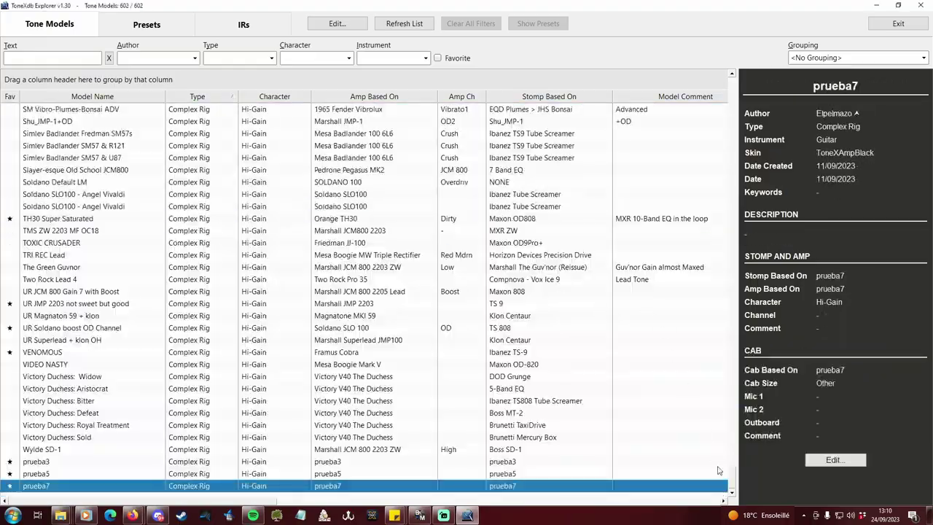
drag(733, 487, 719, 84)
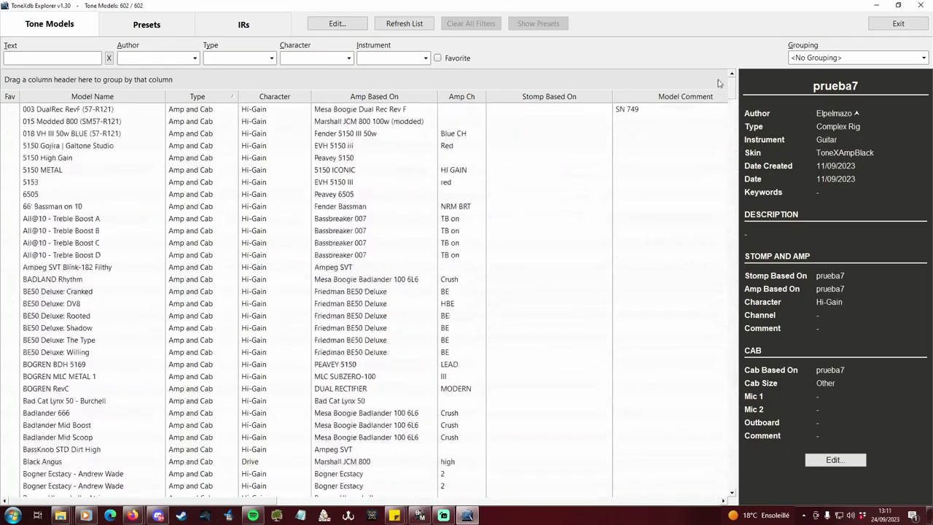
Sort by Amp Based On and delete the Pillars + Vitriol Lead and HoriDri Vitriol models
click(383, 98)
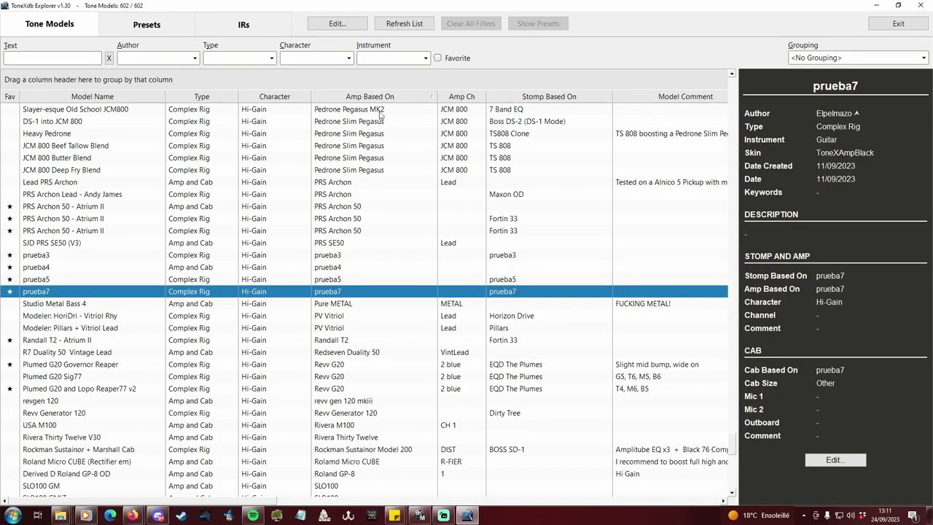
scroll(393, 292, down, 5)
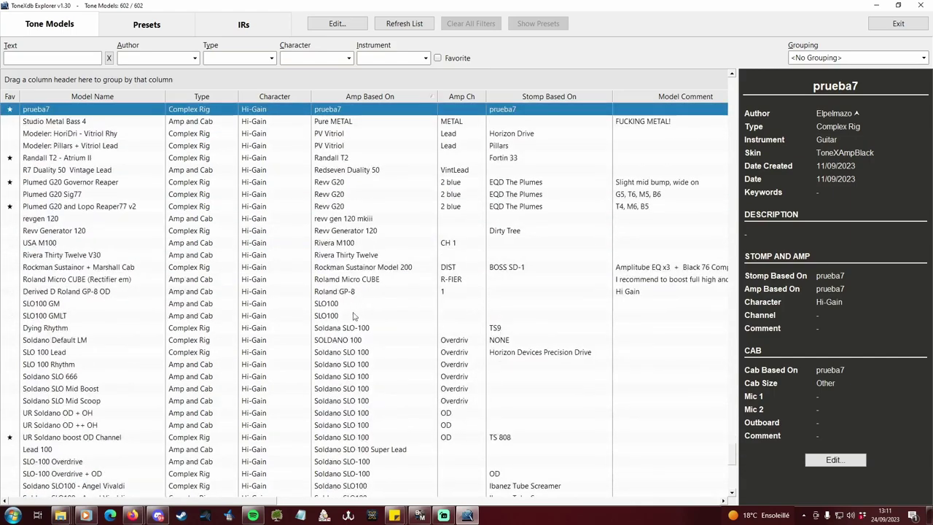
click(350, 147)
shift+click(348, 135)
right_click(348, 137)
click(372, 158)
click(498, 261)
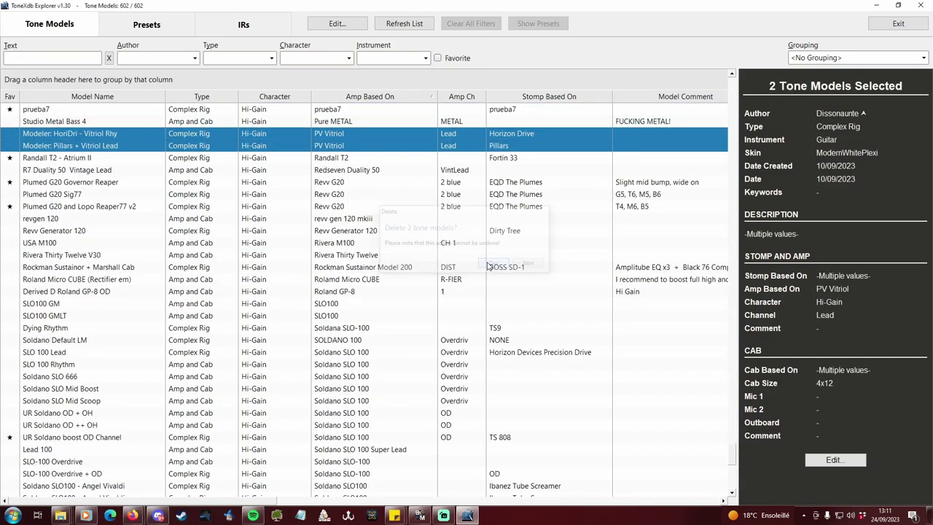
Delete the six Ruby models from FG Ruby Kilt Blue SD-1 through Ruby Jair Jr Kilt Rotten 1
scroll(386, 293, down, 4)
scroll(387, 293, down, 12)
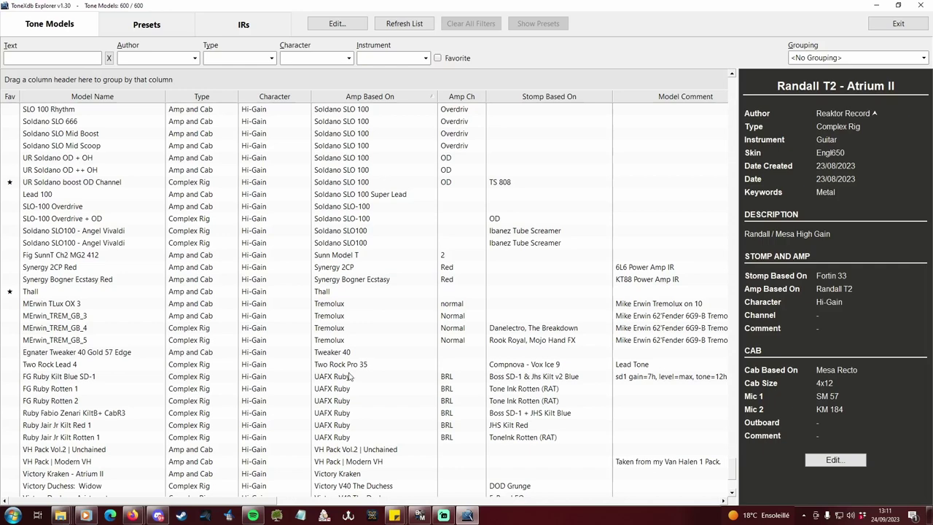
click(350, 376)
shift+click(344, 437)
right_click(350, 419)
click(379, 251)
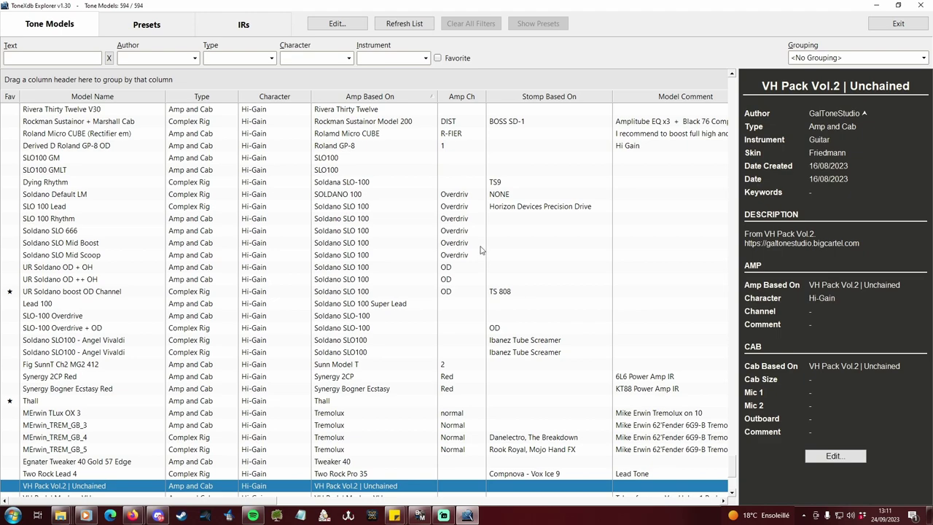
drag(313, 501, 643, 500)
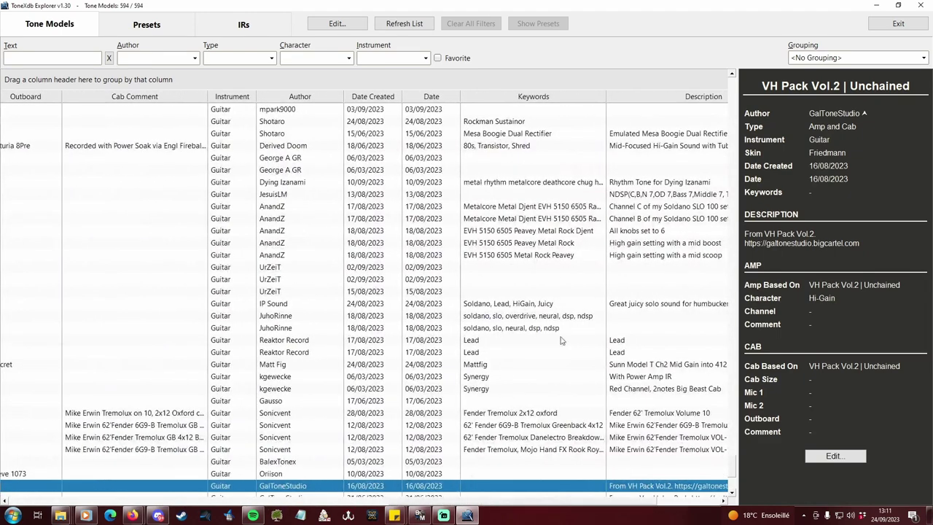
Sort by Date and delete the 527 models up to Boosted Orange OR 15, dismissing the notice
click(430, 99)
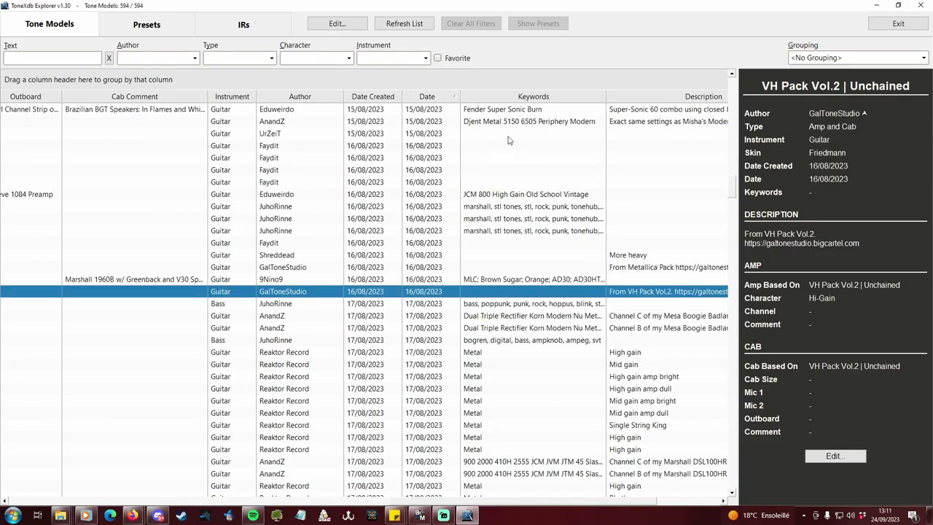
scroll(733, 187, down, 15)
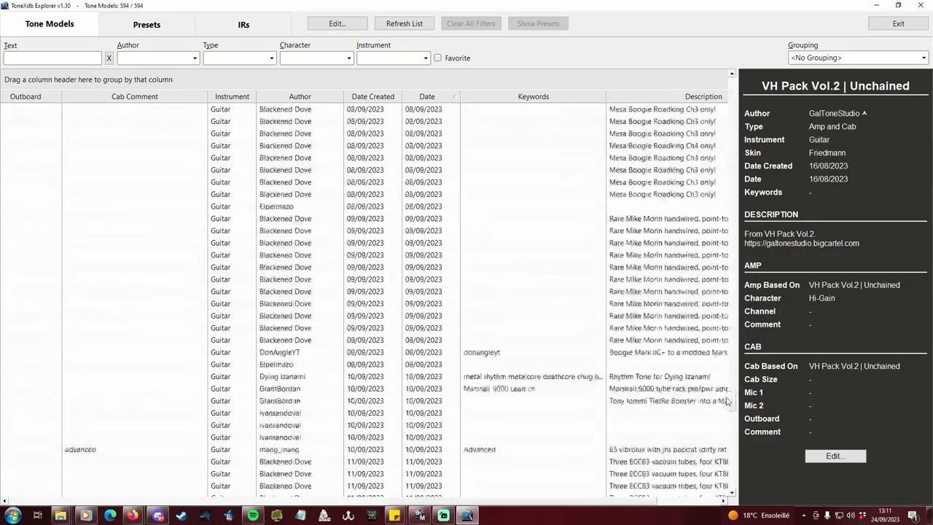
scroll(365, 292, left, 10)
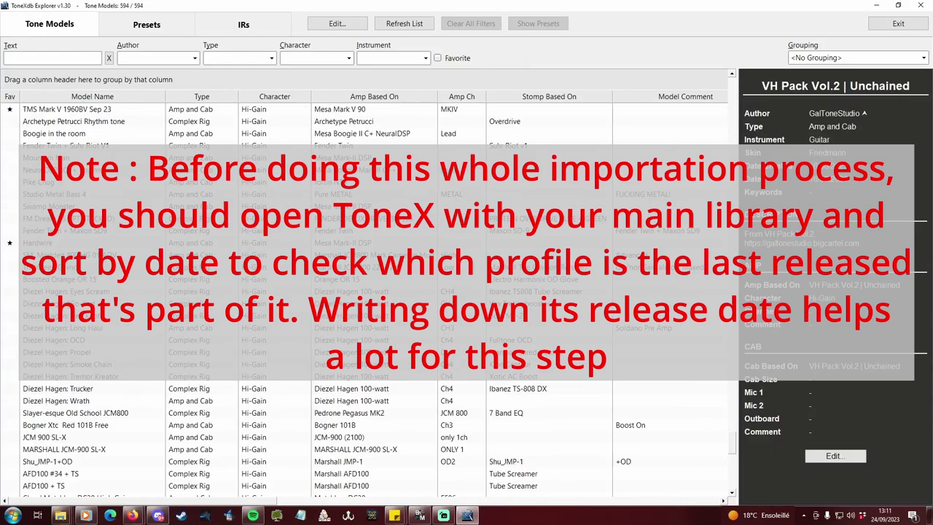
click(76, 281)
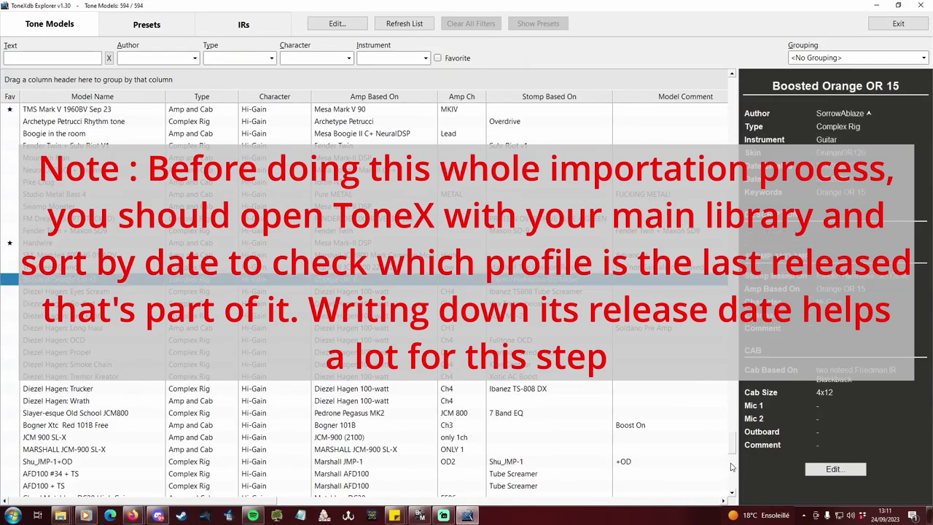
scroll(733, 467, down, 15)
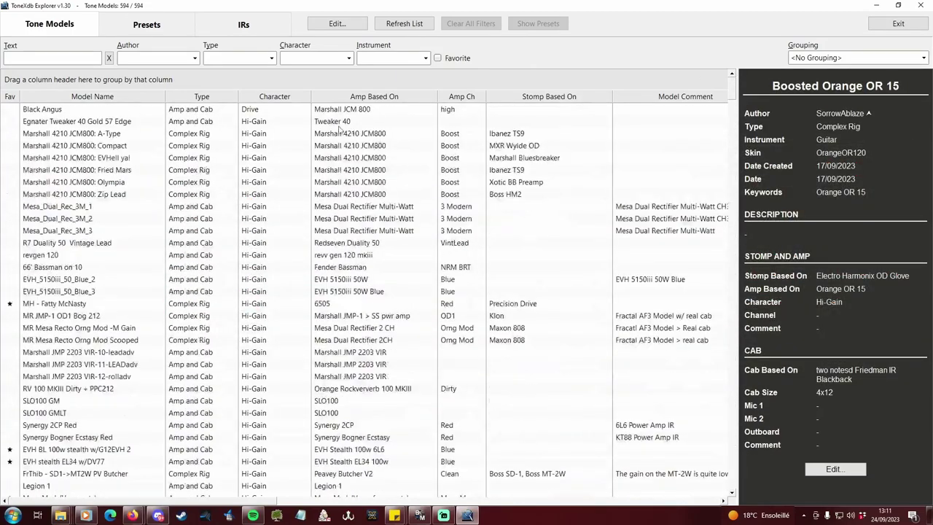
key(ctrl+a)
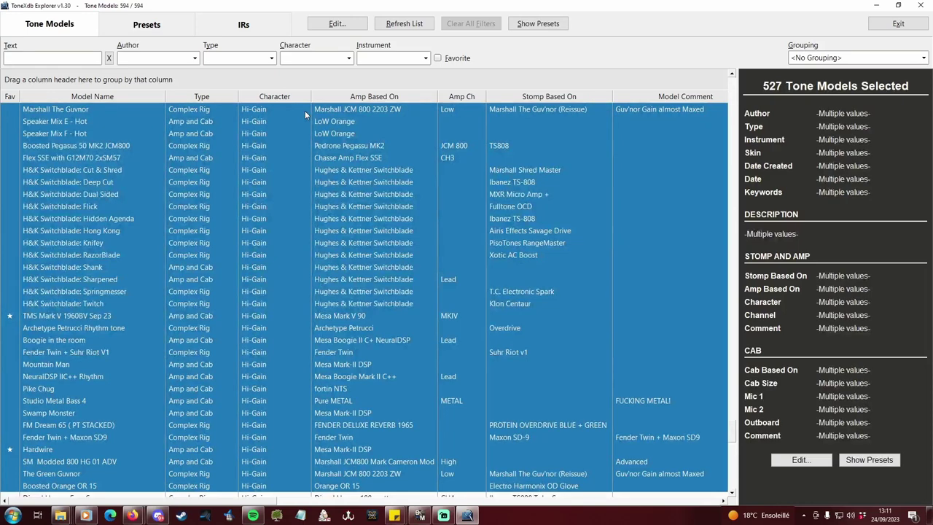
right_click(304, 111)
click(335, 135)
click(483, 264)
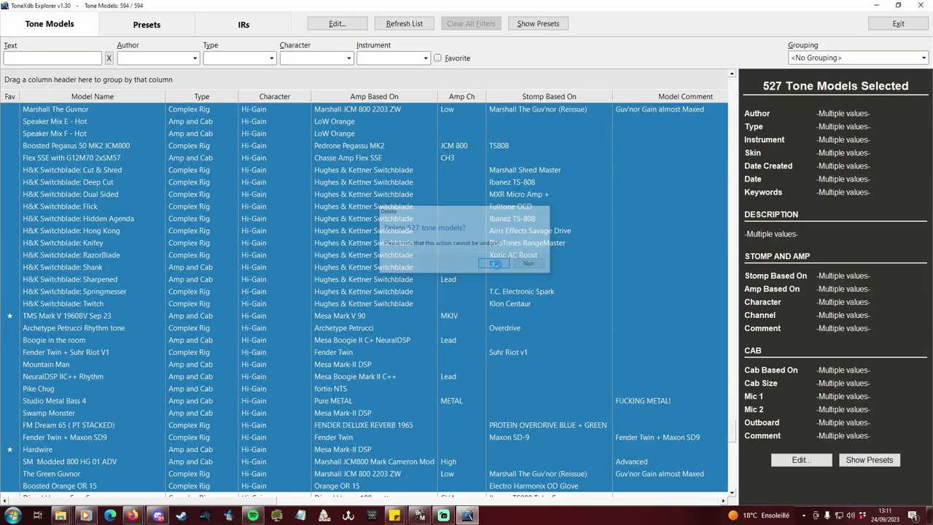
click(530, 268)
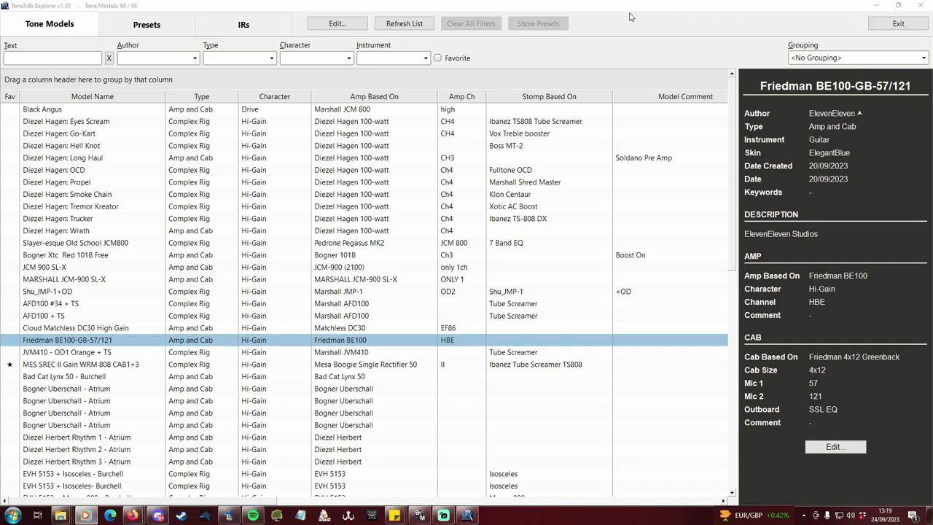
click(877, 6)
Rename the trimmed Library.db to NEWHIGHGAIN.db
click(176, 153)
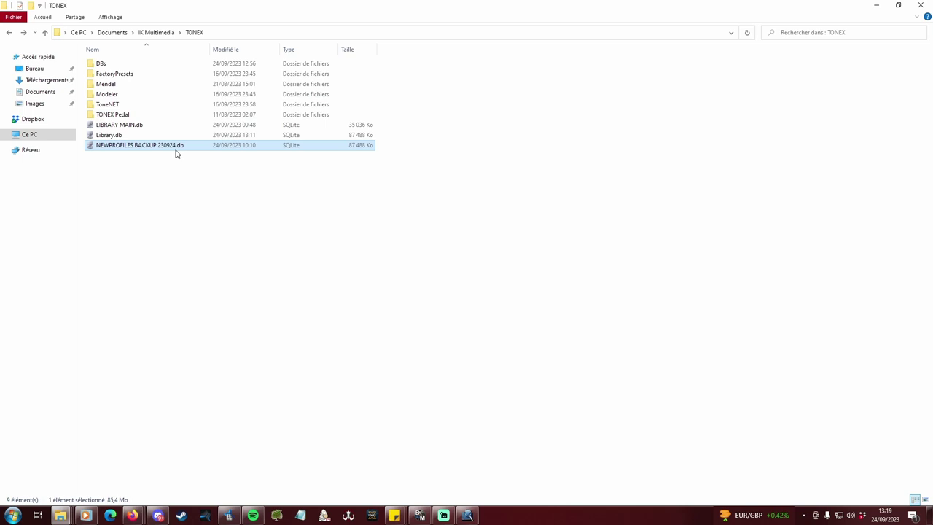
click(113, 135)
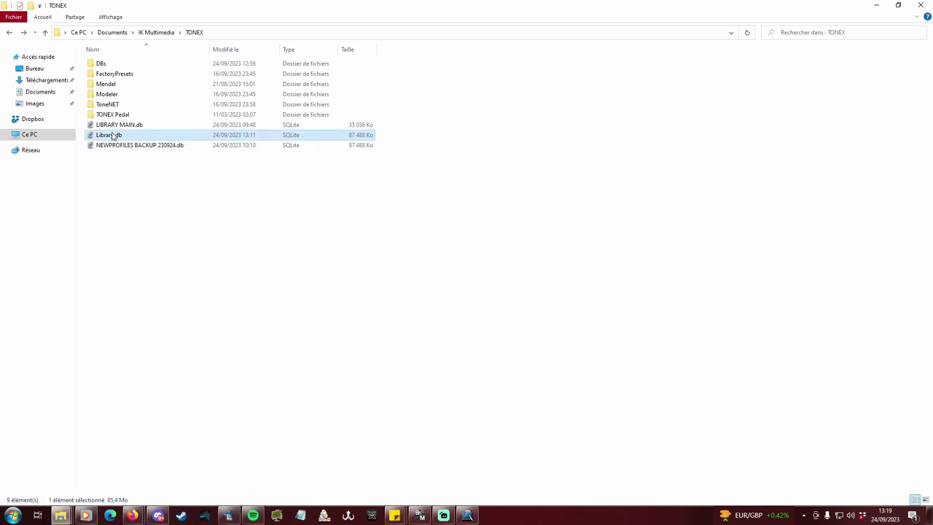
key(F2)
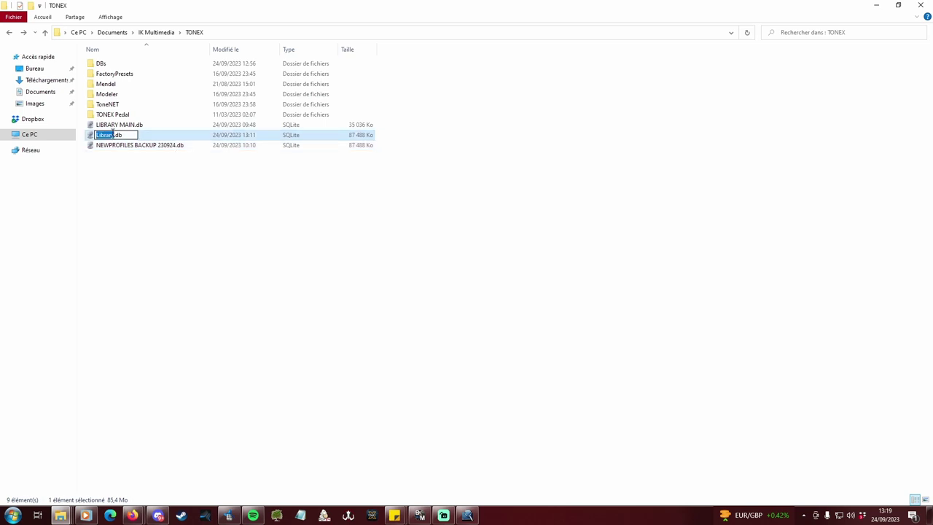
text(NEWHIGHGAIN)
key(Return)
Duplicate NEWPROFILES BACKUP 230924.db and name the copy Library.db
click(114, 149)
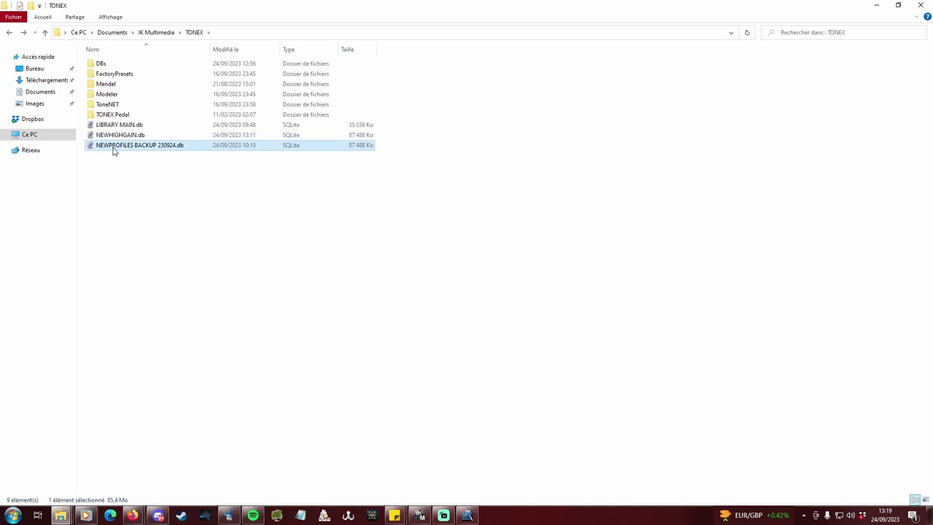
key(ctrl+c)
key(ctrl+v)
key(F2)
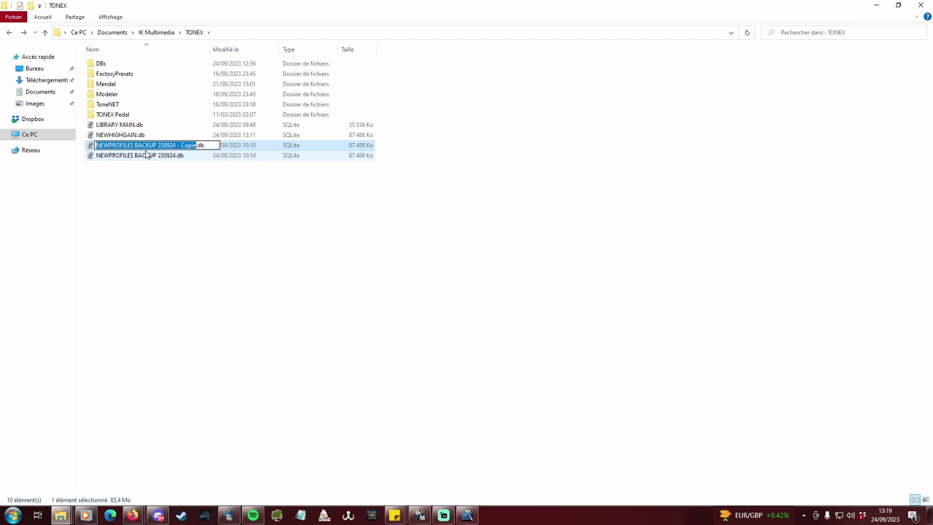
text(Library)
key(Return)
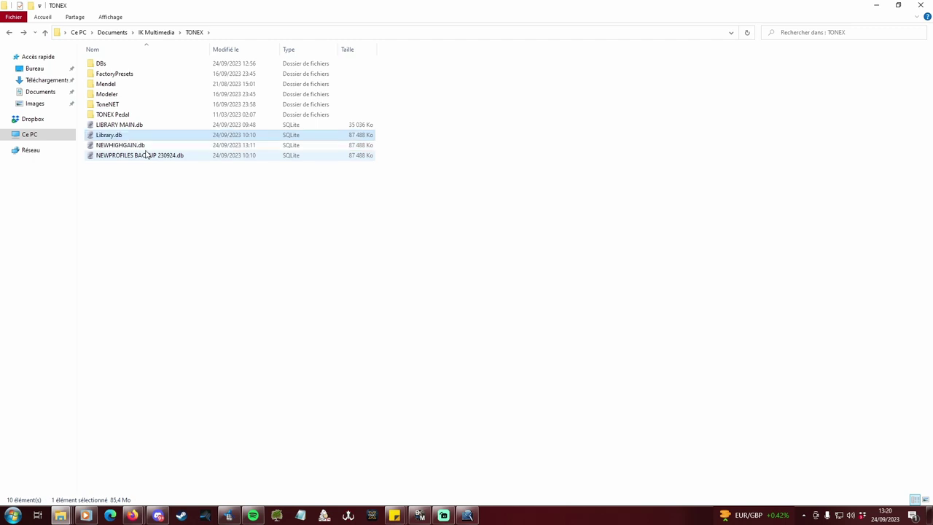
click(157, 195)
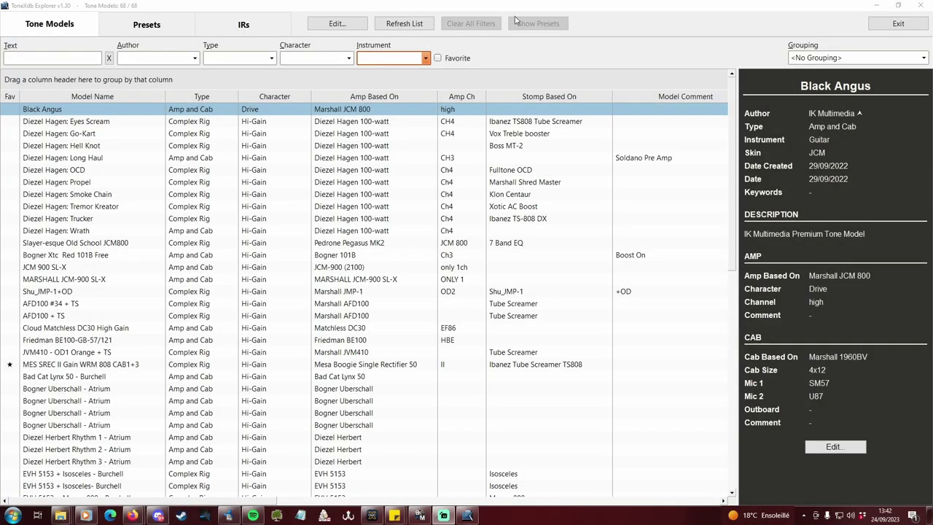
Select all 68 tone models in the grid, then close ToneXdb Explorer
click(516, 21)
key(ctrl+shift+End)
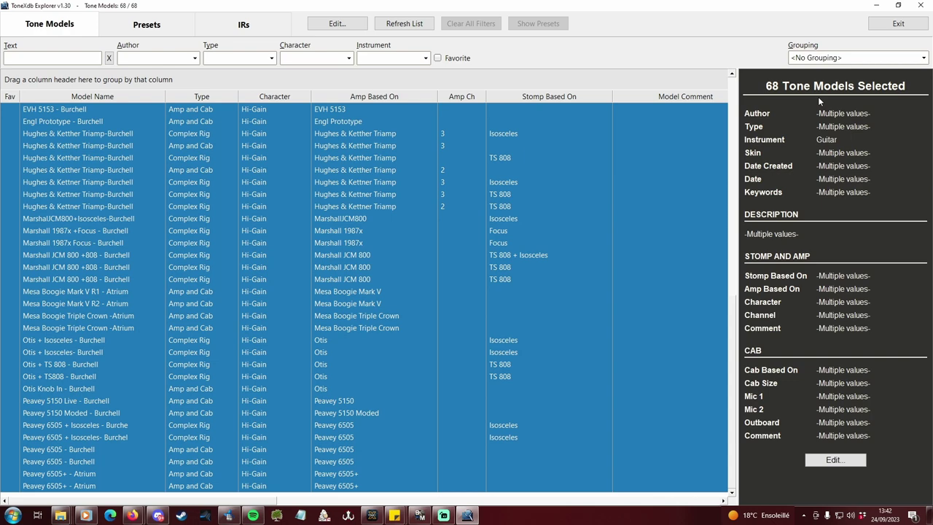
click(922, 6)
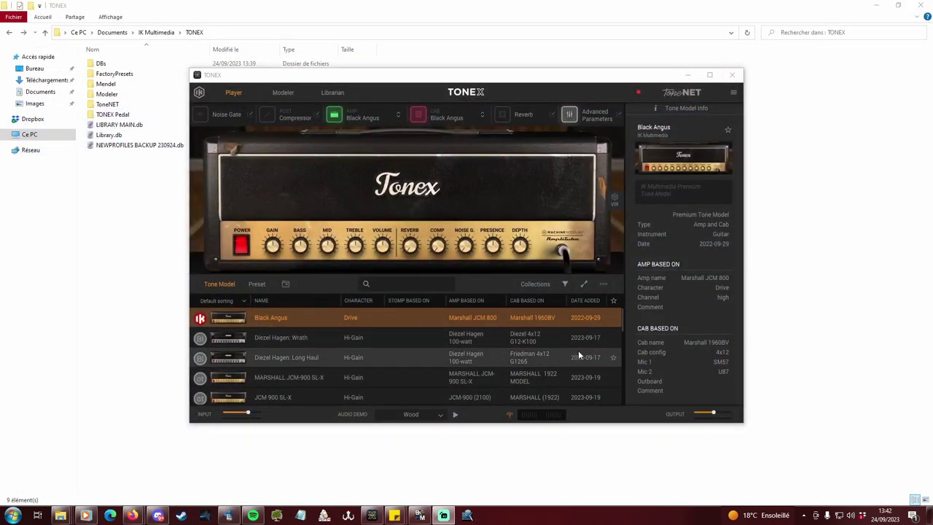
Star Diezel Hagen: Tremor Kreator as a favourite in the TONEX model list
scroll(605, 351, down, 3)
scroll(614, 346, down, 3)
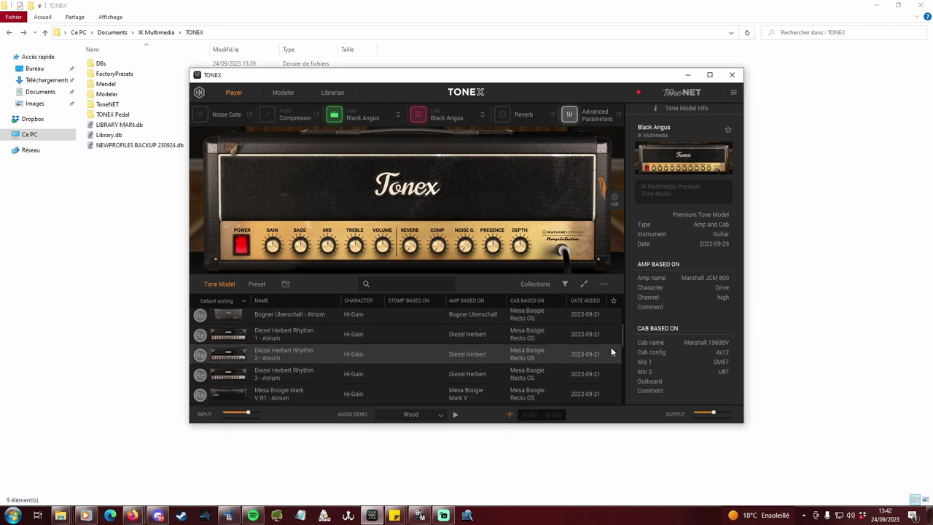
scroll(610, 353, down, 6)
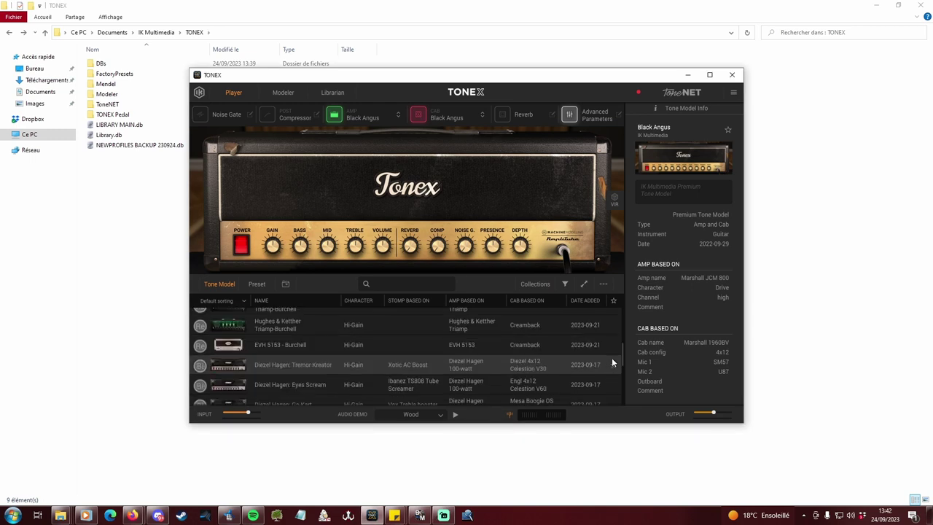
click(613, 365)
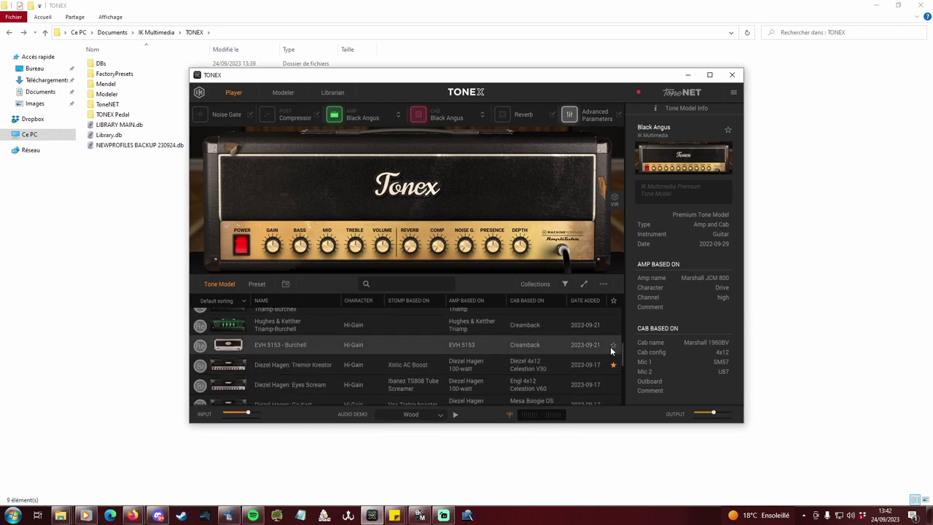
Quit TONEX, accepting the 'Are you sure you want to quit TONEX?' warning
scroll(609, 328, down, 5)
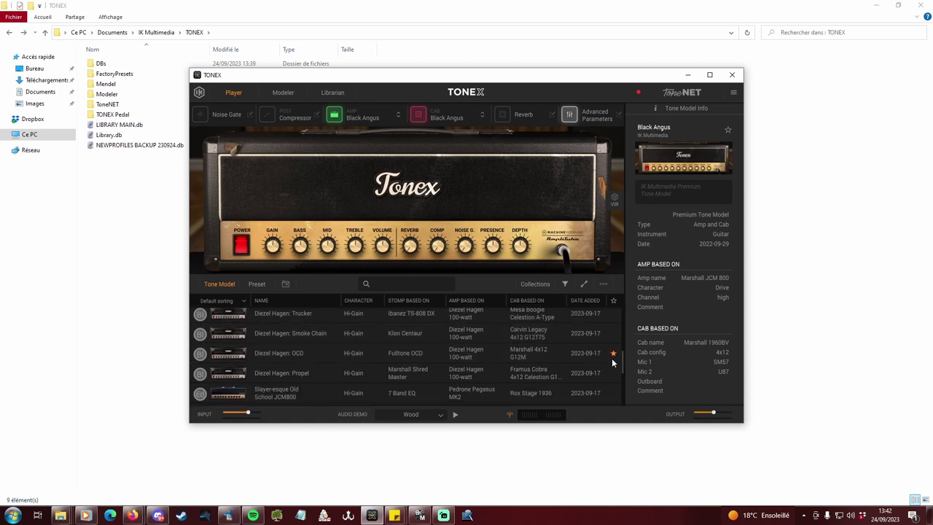
scroll(612, 366, down, 6)
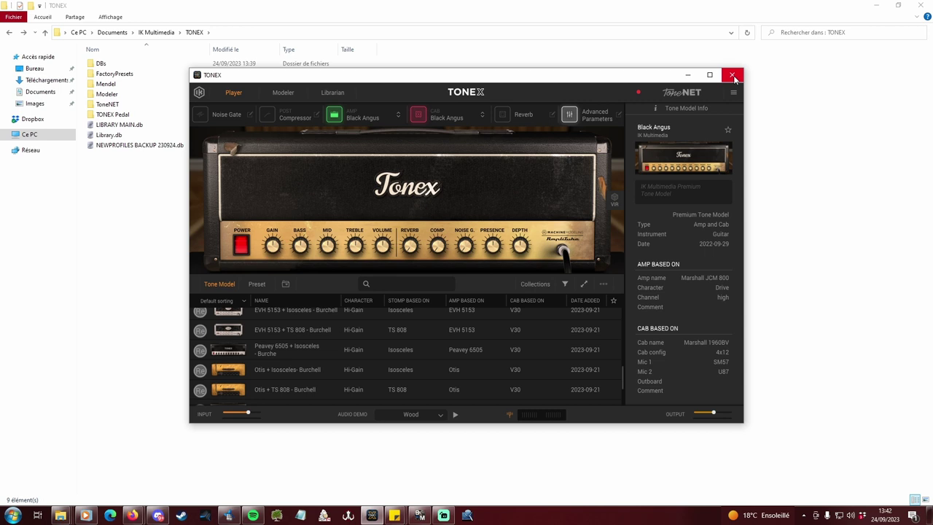
scroll(576, 368, down, 3)
scroll(611, 363, down, 3)
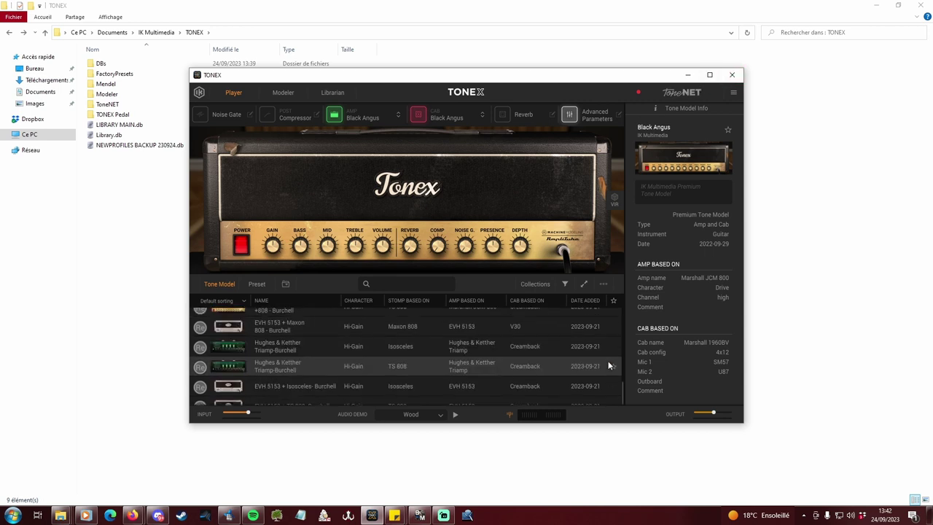
scroll(609, 361, up, 3)
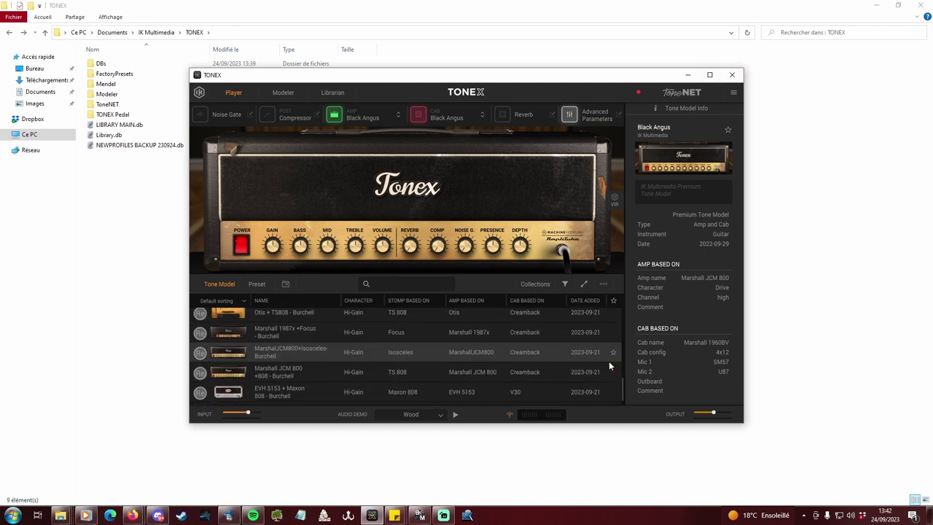
click(732, 75)
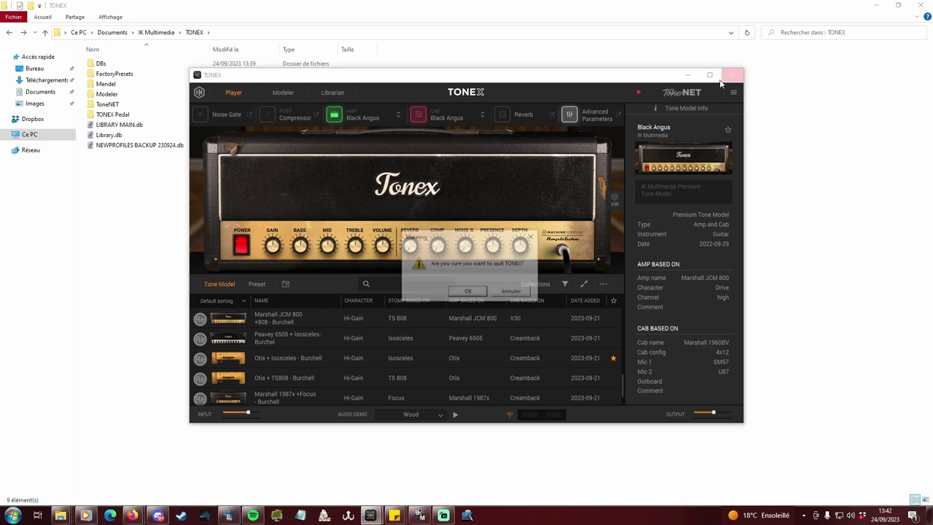
click(468, 290)
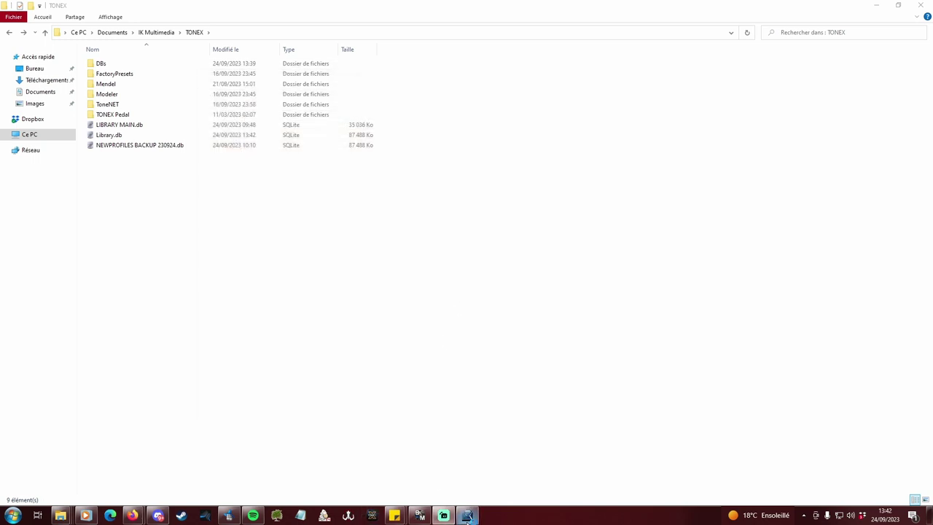
Sort the ToneXdb Explorer model list by favourite status, starred models first
click(468, 515)
click(11, 97)
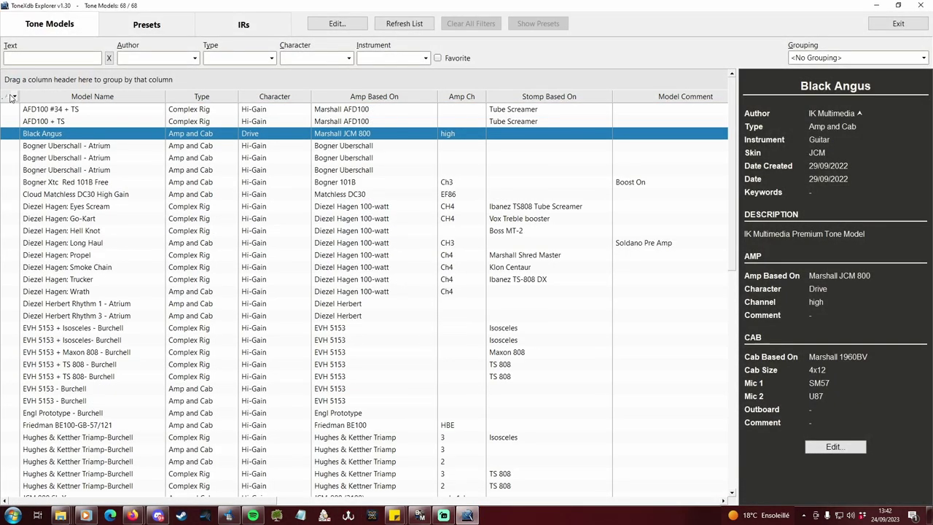
click(11, 97)
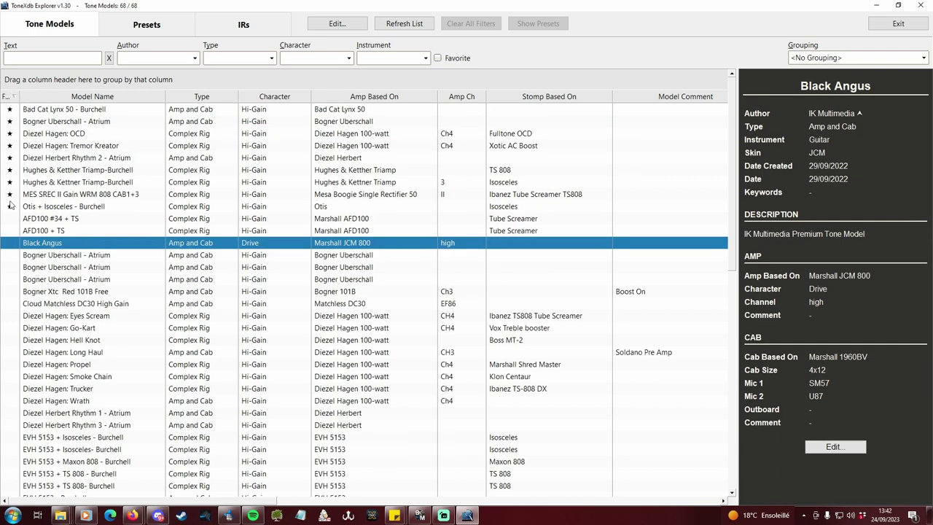
Delete the 59 unstarred models from AFD100 #34 + TS to the last row, accepting the not-deleted notice
click(43, 220)
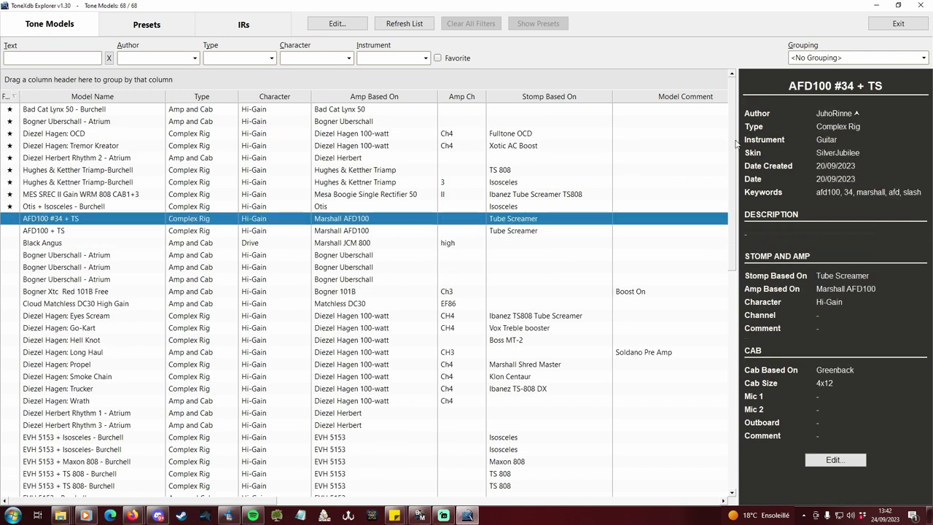
drag(737, 144, 739, 399)
shift+click(111, 484)
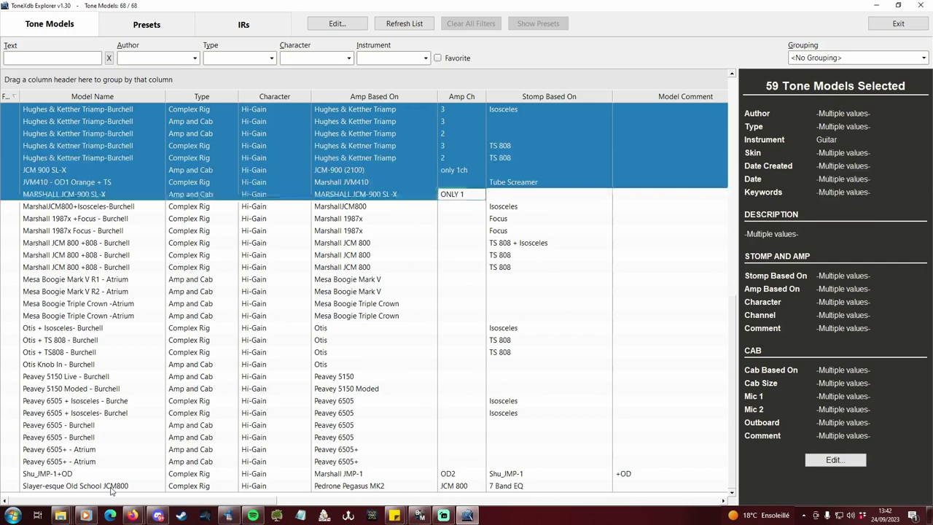
right_click(128, 316)
click(152, 340)
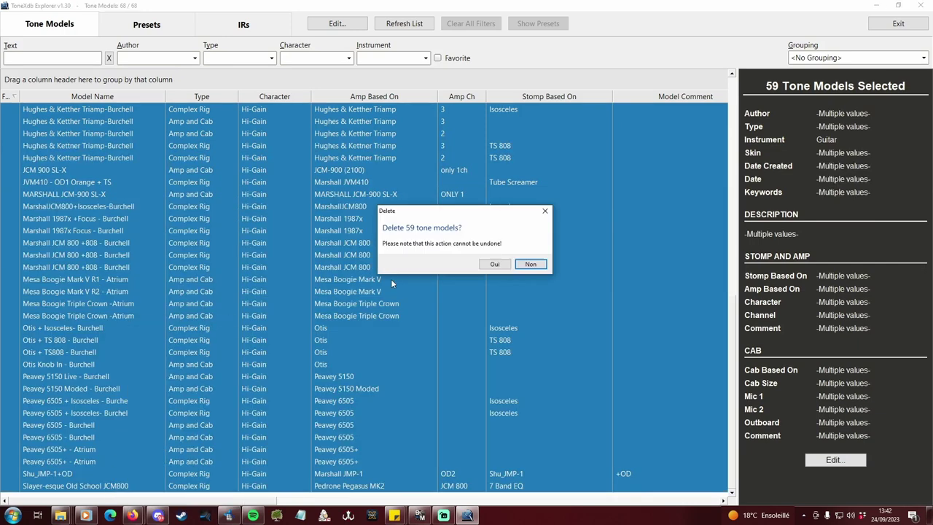
click(495, 265)
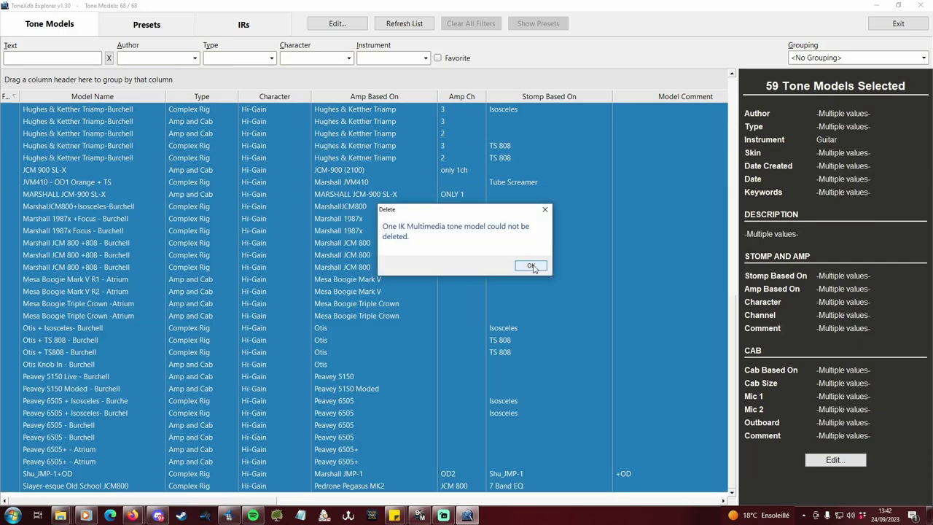
click(534, 267)
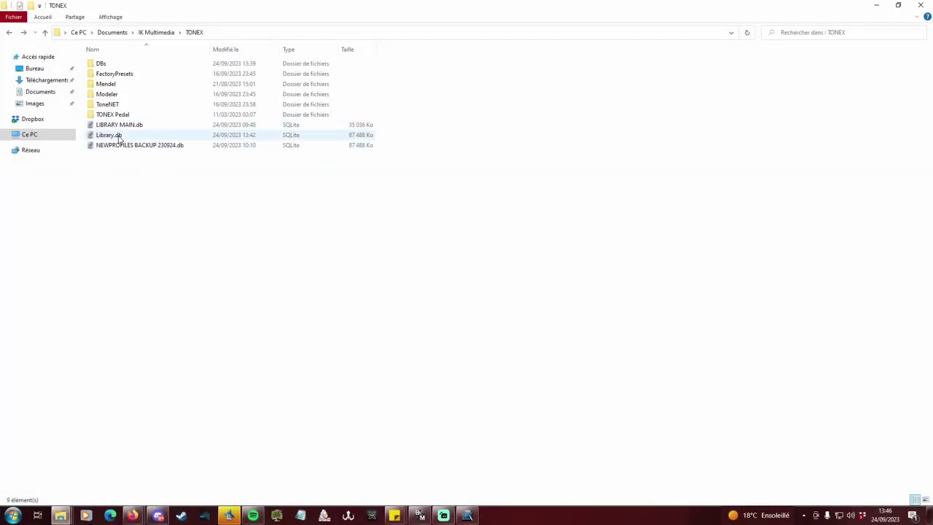
Duplicate Library.db, rename the copy beforeimport.db, then open Library.db in SQLiteStudio
click(119, 137)
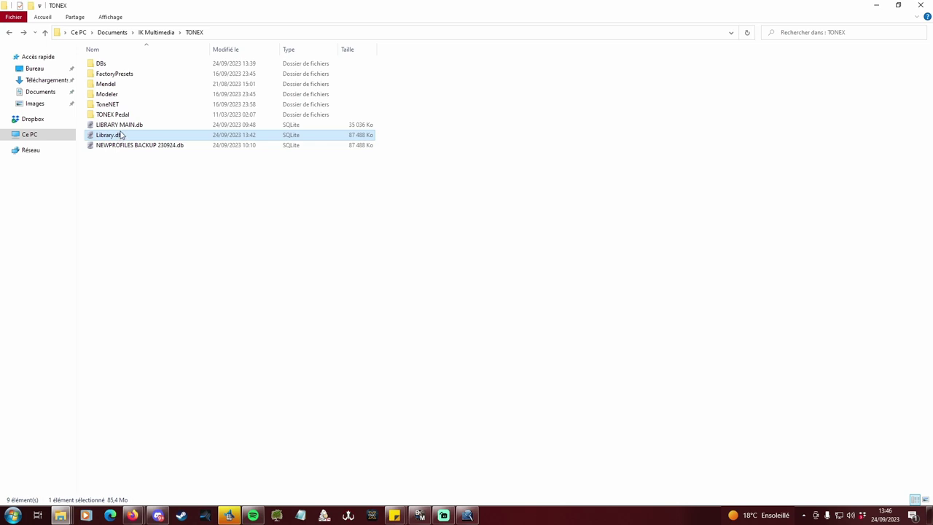
key(ctrl+c)
key(ctrl+v)
key(F2)
text(b)
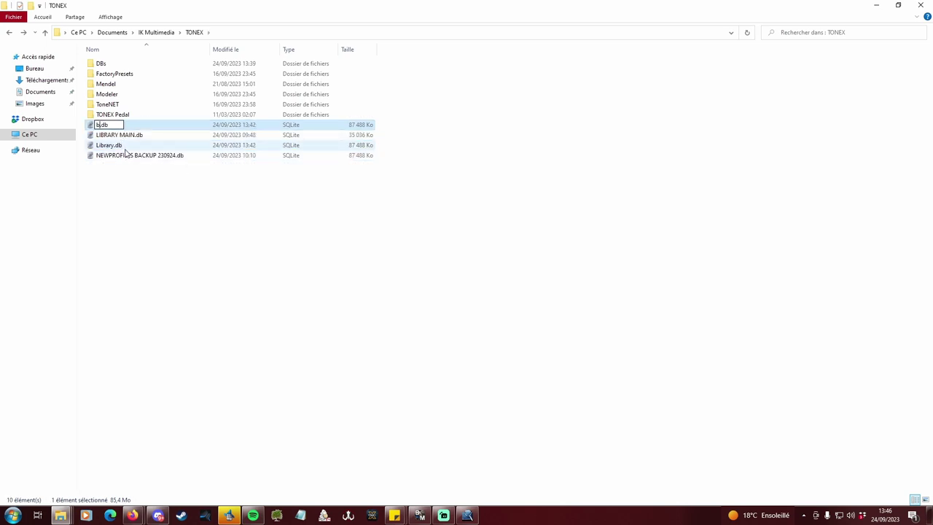
text(eforeimport)
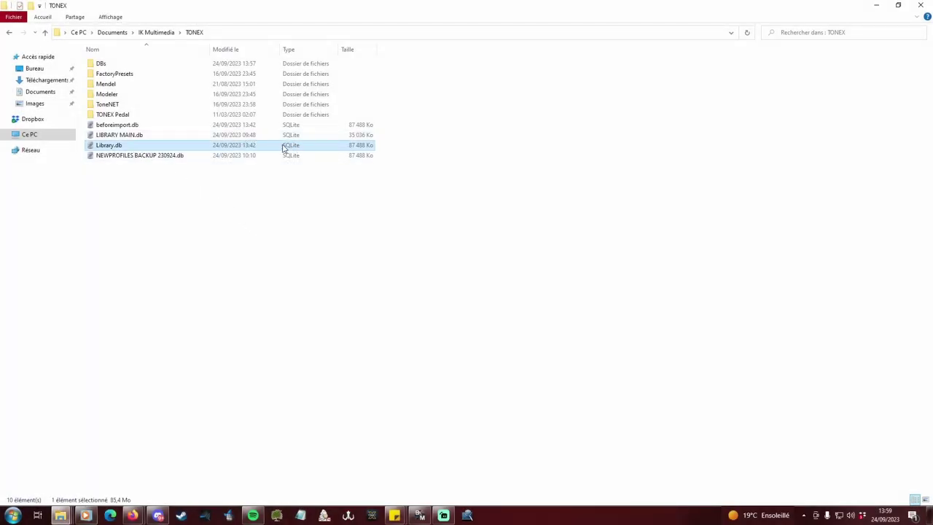
double_click(154, 148)
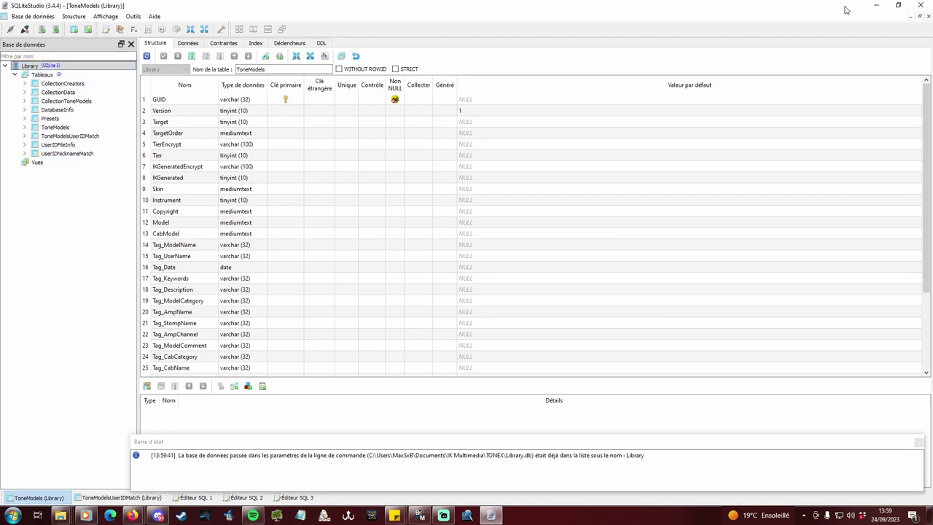
Minimize SQLiteStudio and open LIBRARY MAIN.db from Explorer as a second database
click(877, 6)
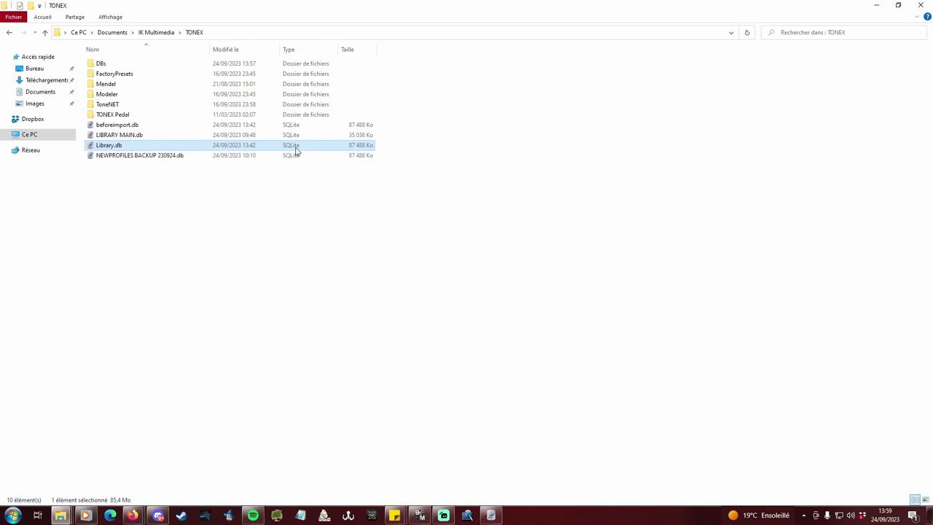
double_click(120, 135)
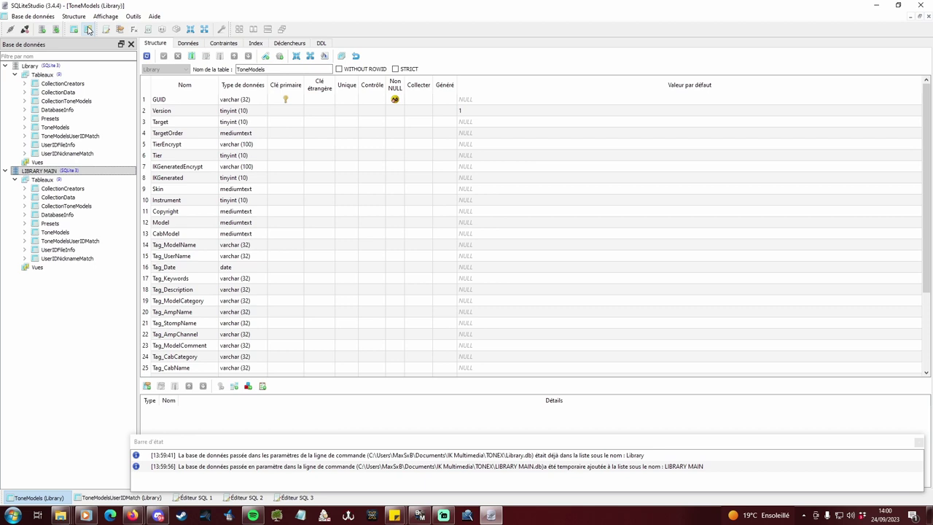
Run a VACUUM query on LIBRARY MAIN, then on Library, shrinking Library.db to 13 540 Ko
click(107, 30)
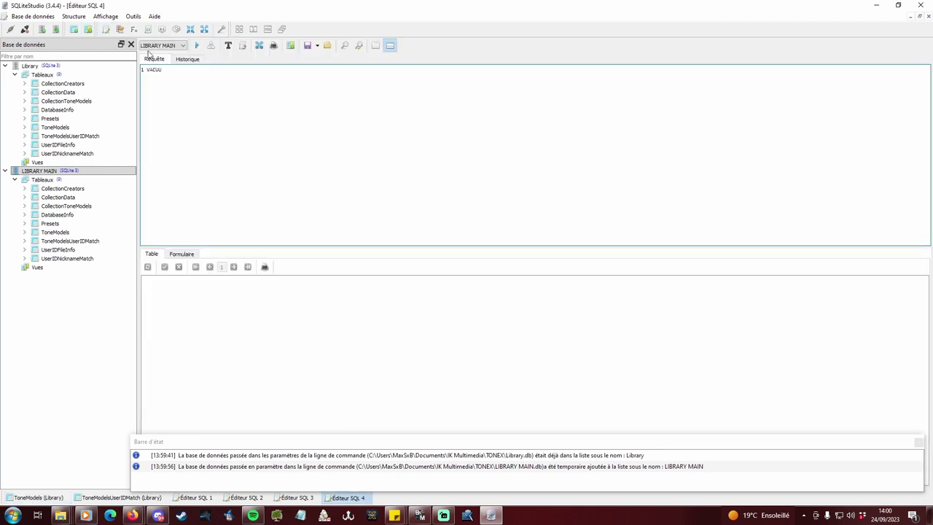
text(VACUUM)
click(196, 46)
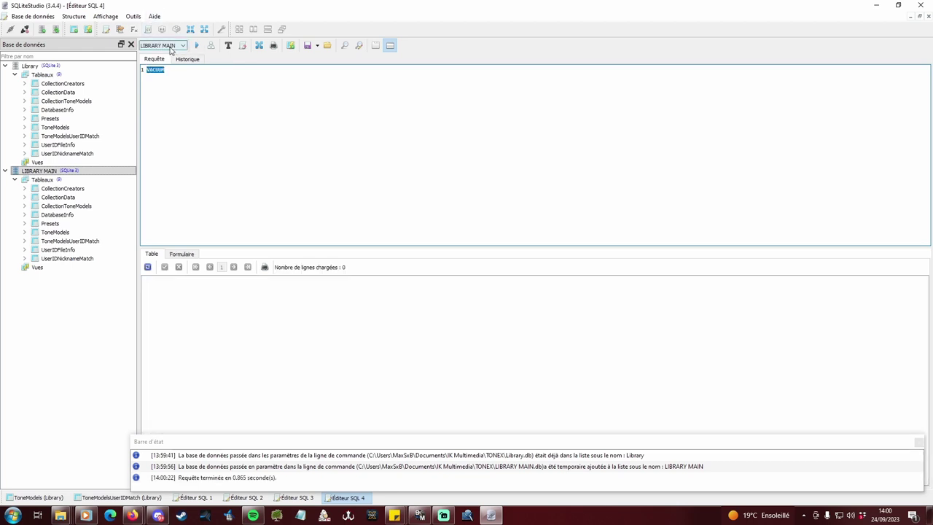
click(169, 46)
click(159, 55)
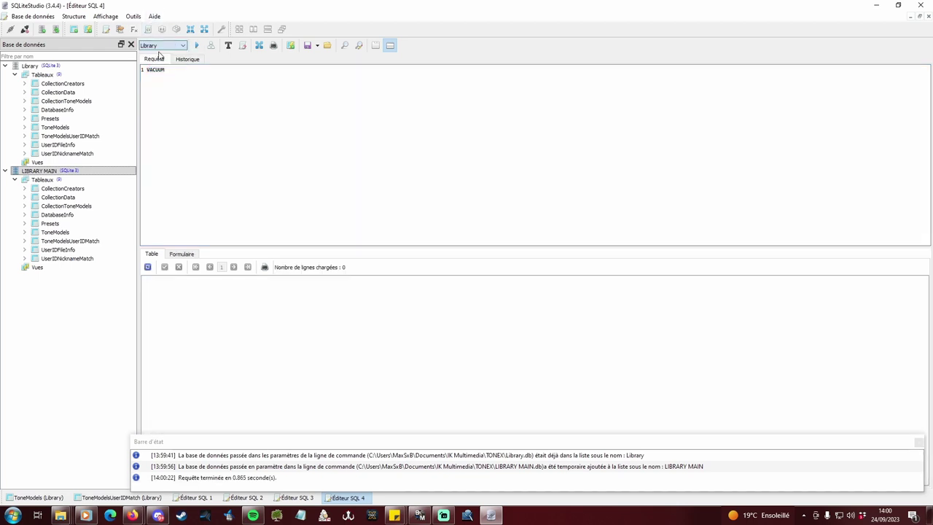
click(196, 46)
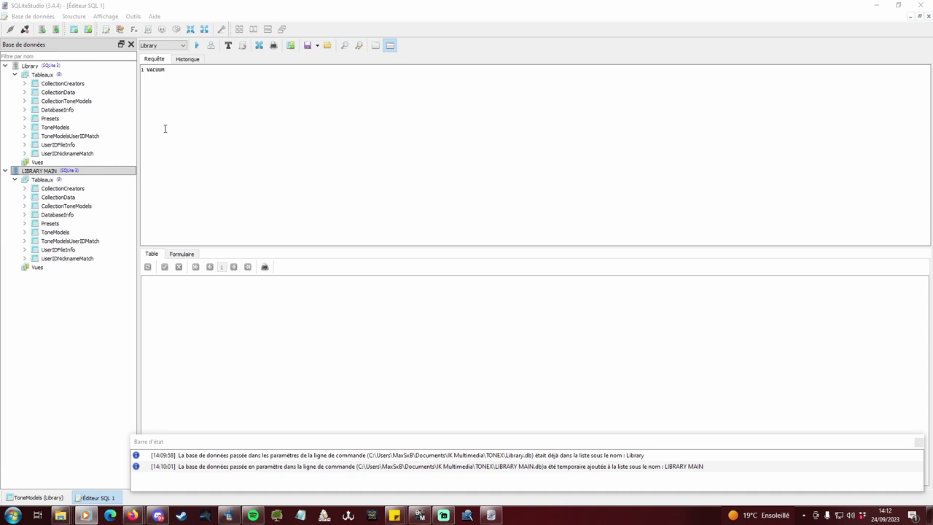
Drop the VisibleInCSEncrypt and Factory columns from Library's ToneModels table and commit
double_click(59, 129)
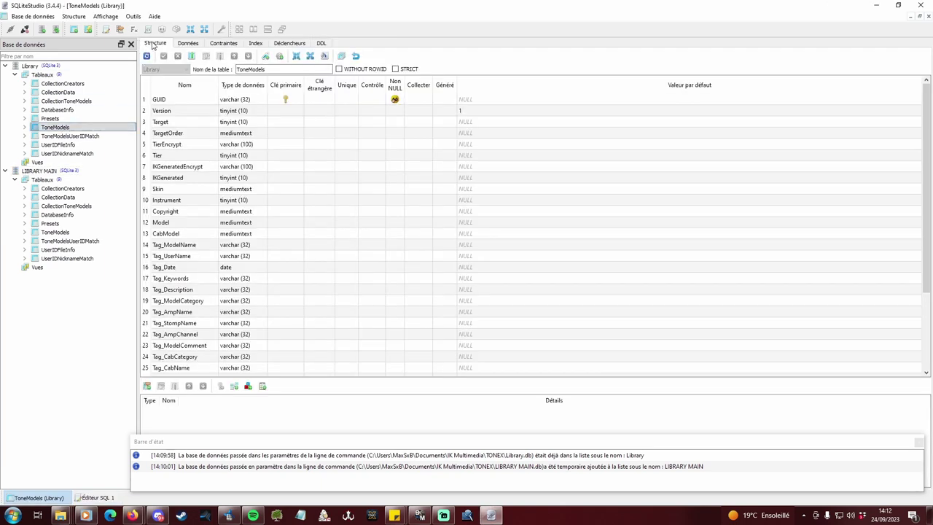
scroll(196, 126, down, 3)
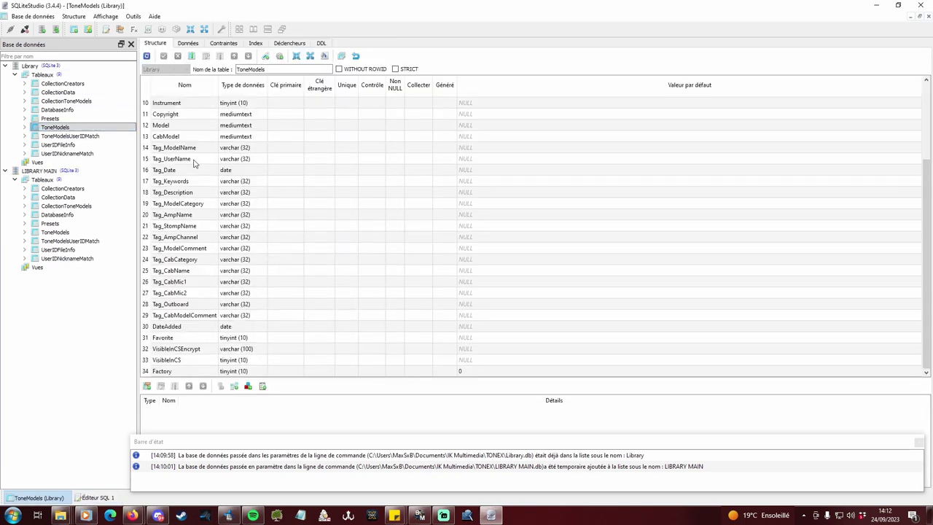
click(182, 349)
click(220, 56)
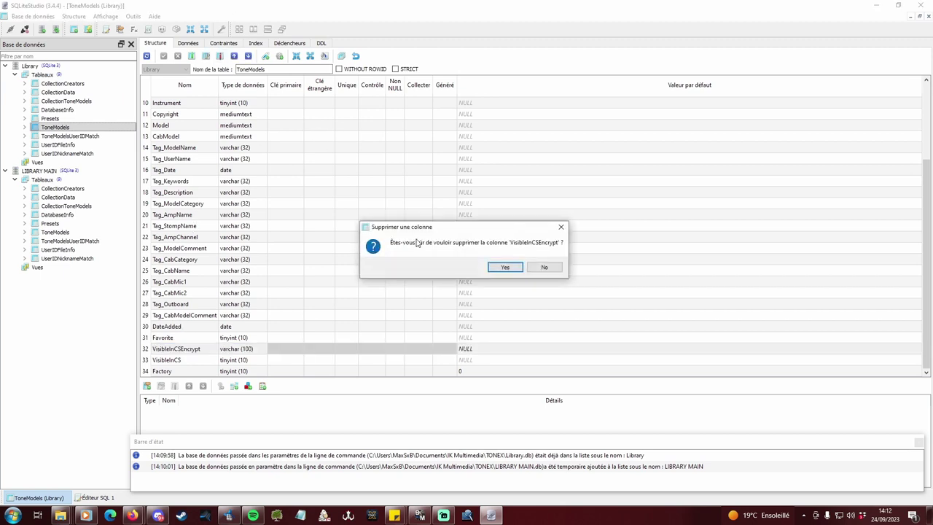
click(510, 273)
click(199, 373)
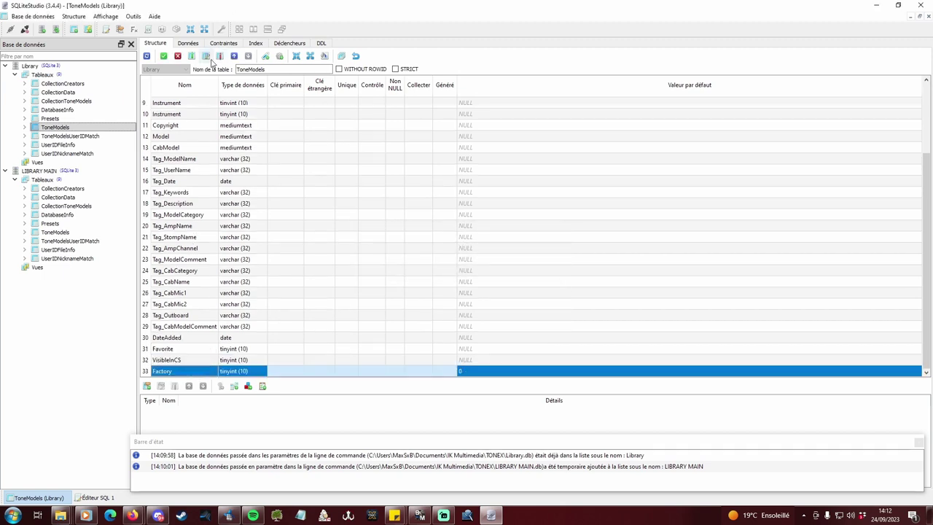
click(219, 56)
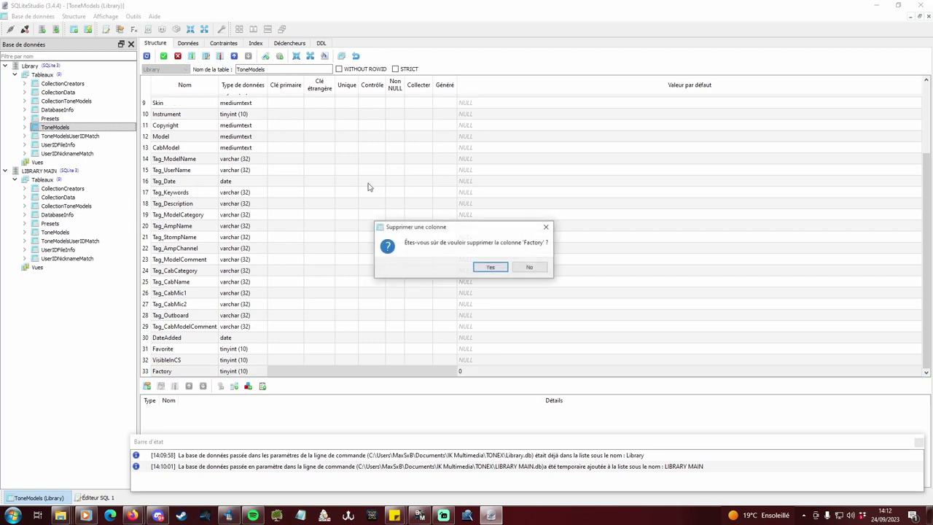
click(490, 269)
click(163, 57)
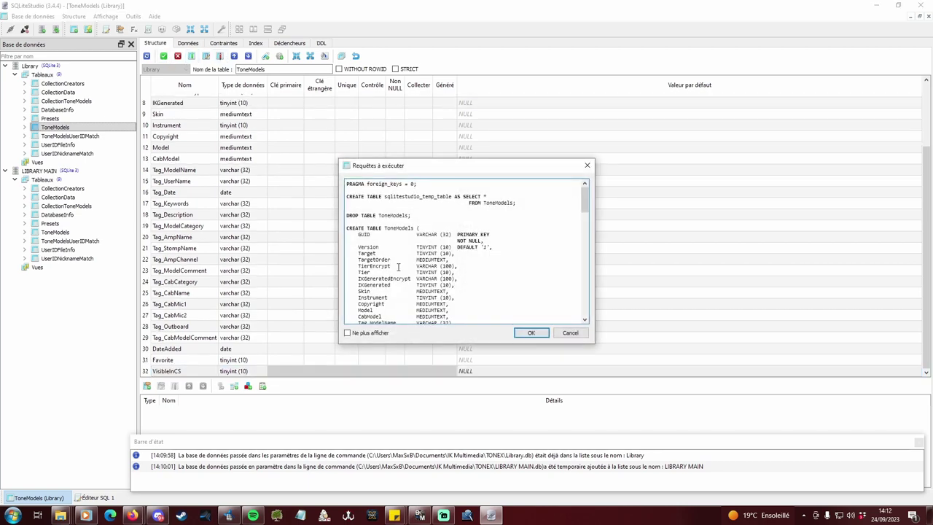
click(531, 333)
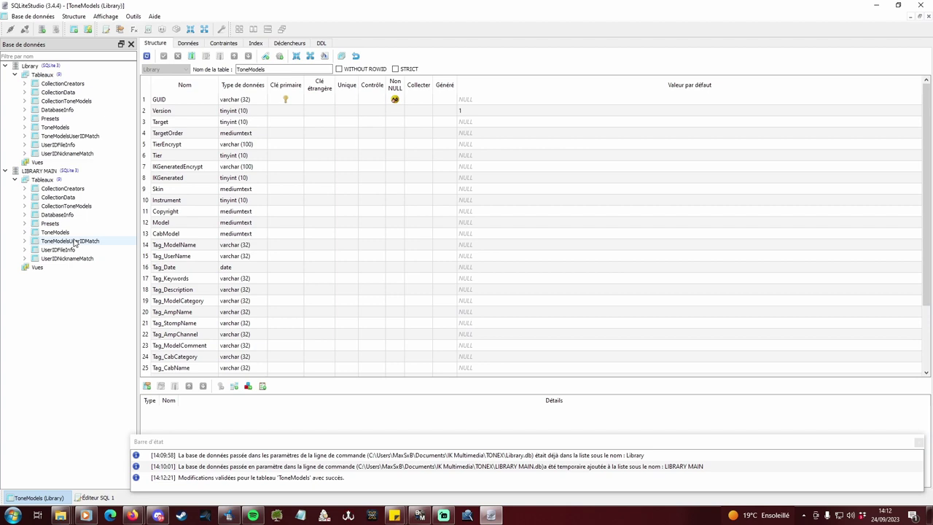
Drop the same VisibleInCSEncrypt and Factory columns from LIBRARY MAIN's ToneModels table and commit
click(67, 233)
double_click(67, 234)
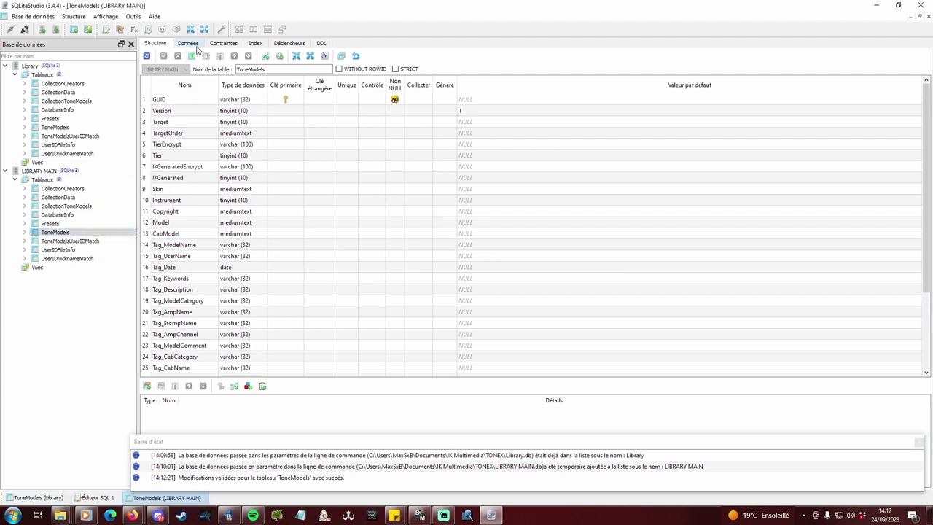
scroll(187, 138, down, 3)
click(201, 348)
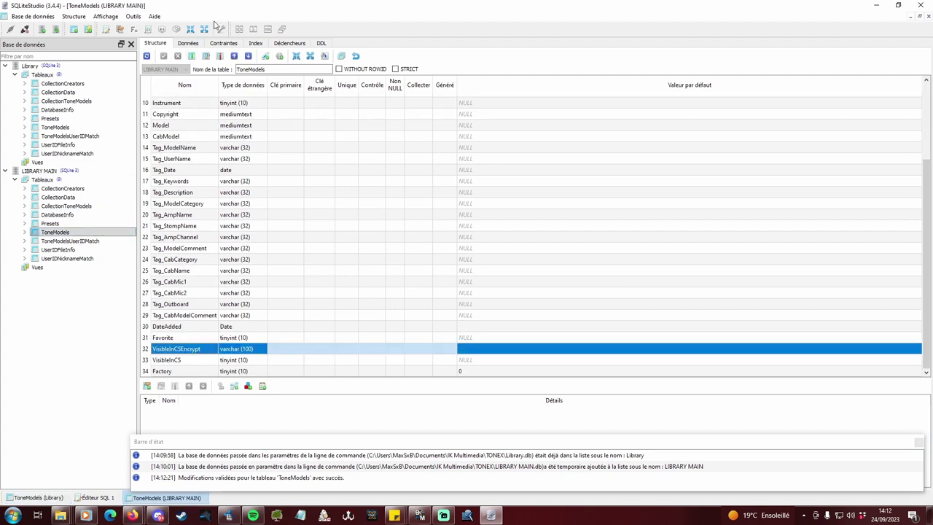
click(219, 57)
click(506, 269)
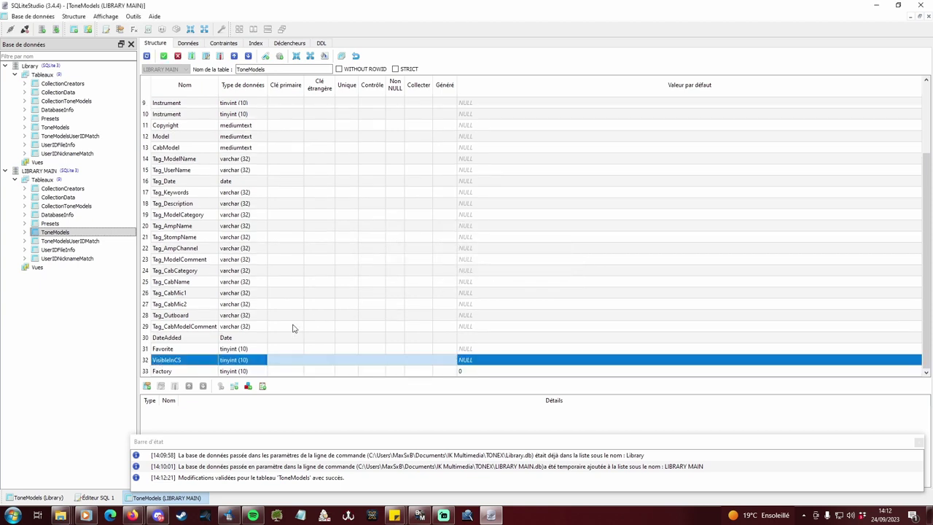
click(211, 373)
click(220, 57)
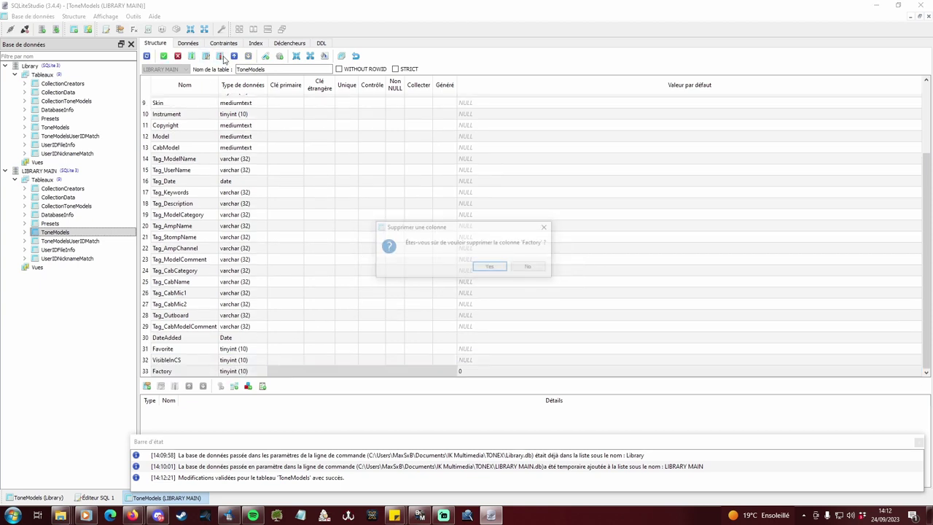
click(490, 267)
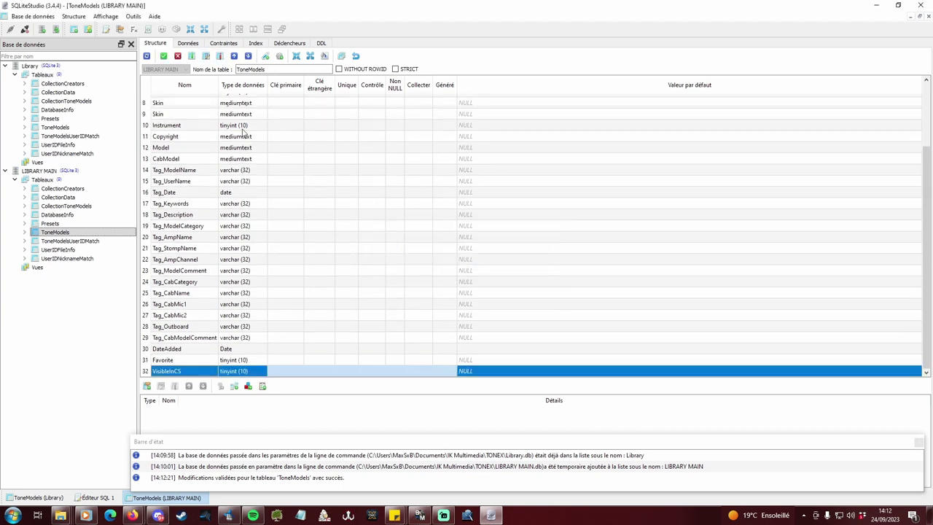
click(163, 56)
click(531, 332)
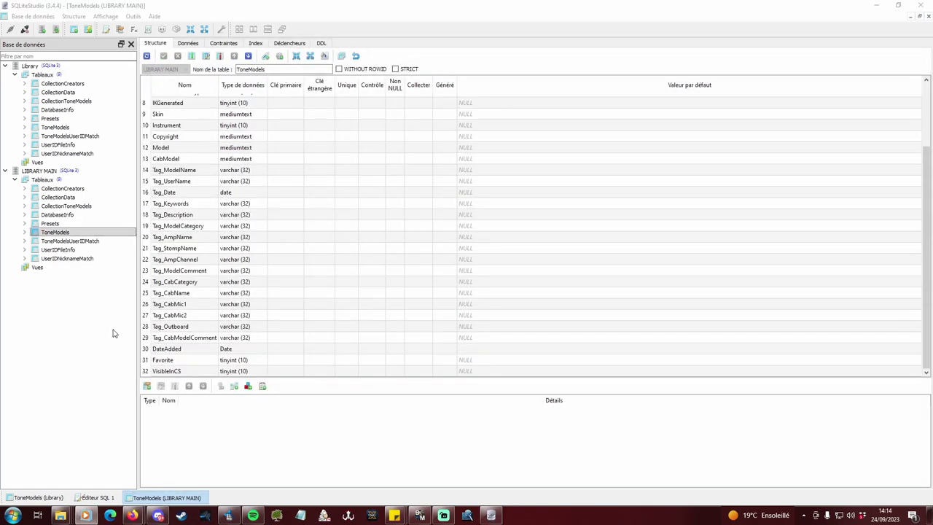
Filter Library's ToneModels data by 'bla' and delete and commit the Black Angus row
double_click(76, 127)
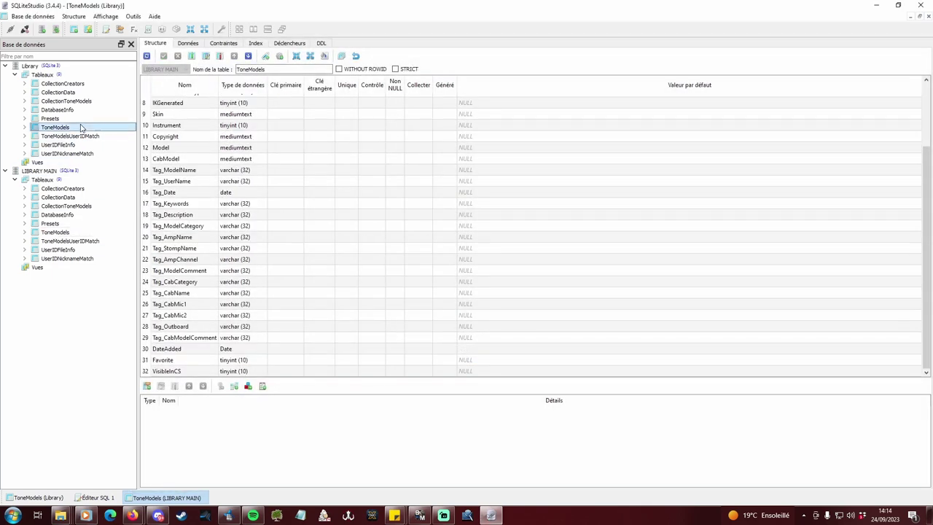
click(188, 44)
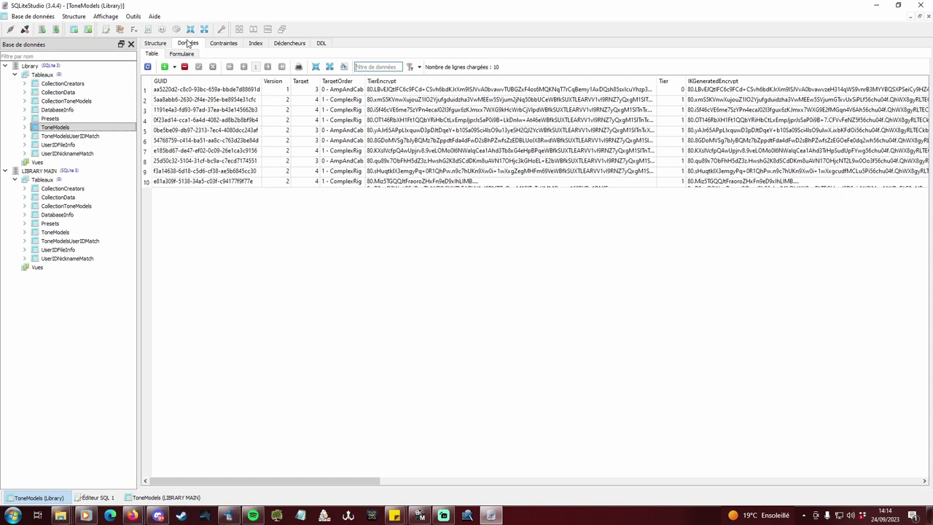
click(369, 68)
text(black angus)
key(Return)
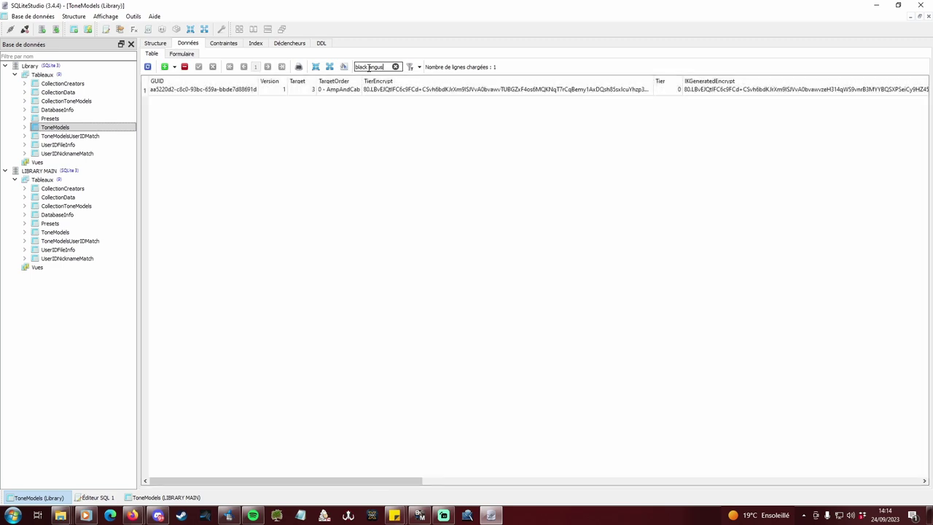
click(154, 90)
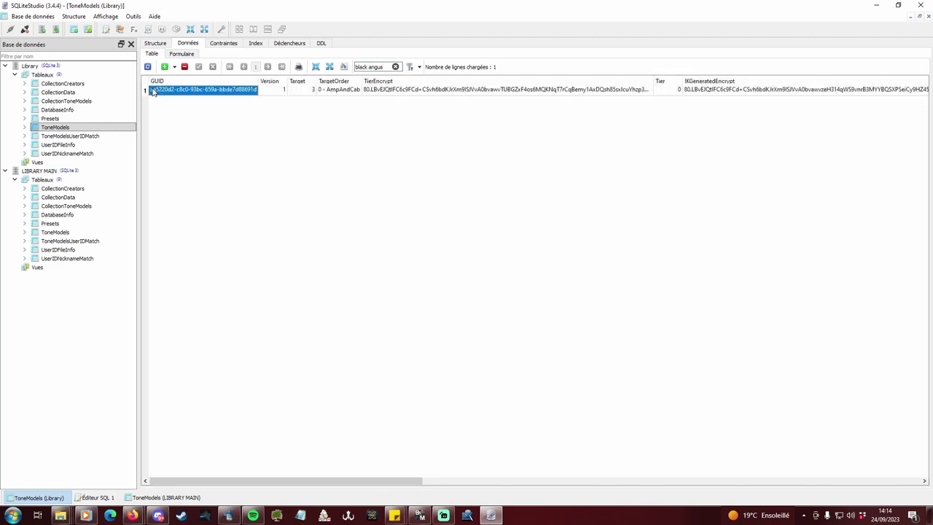
click(187, 67)
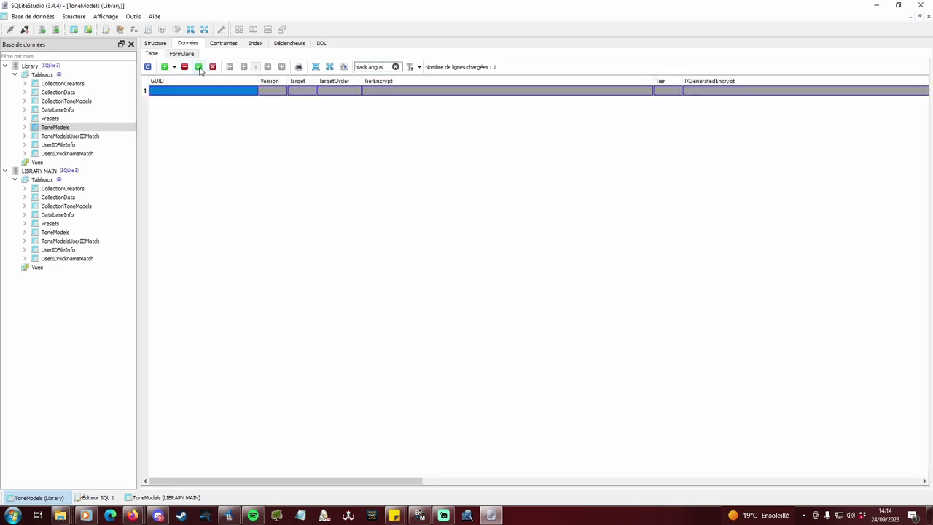
click(199, 67)
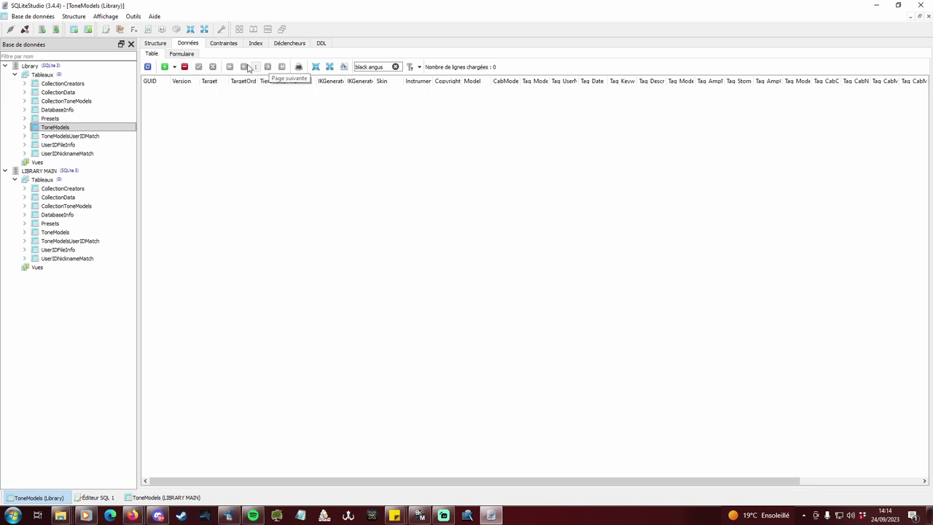
Clear the filter, select all nine remaining rows, and open LIBRARY MAIN's ToneModels data
click(396, 66)
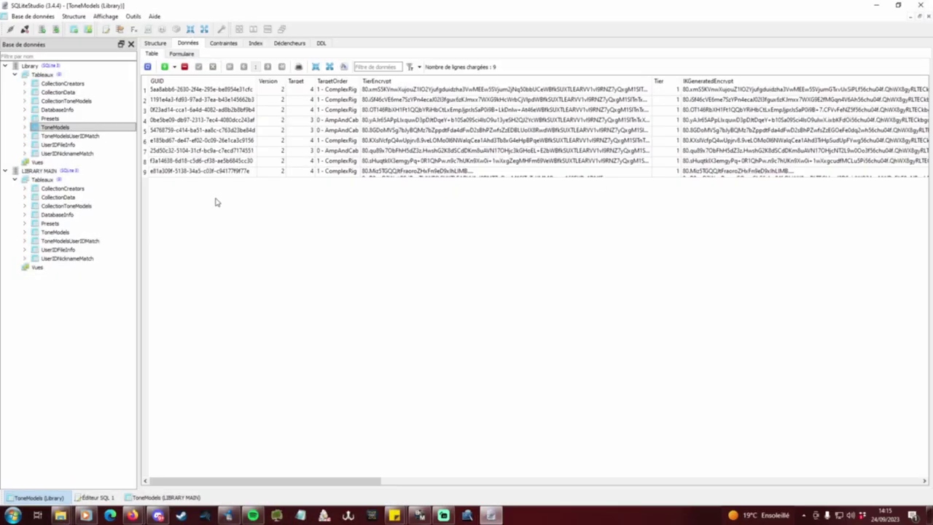
key(ctrl+a)
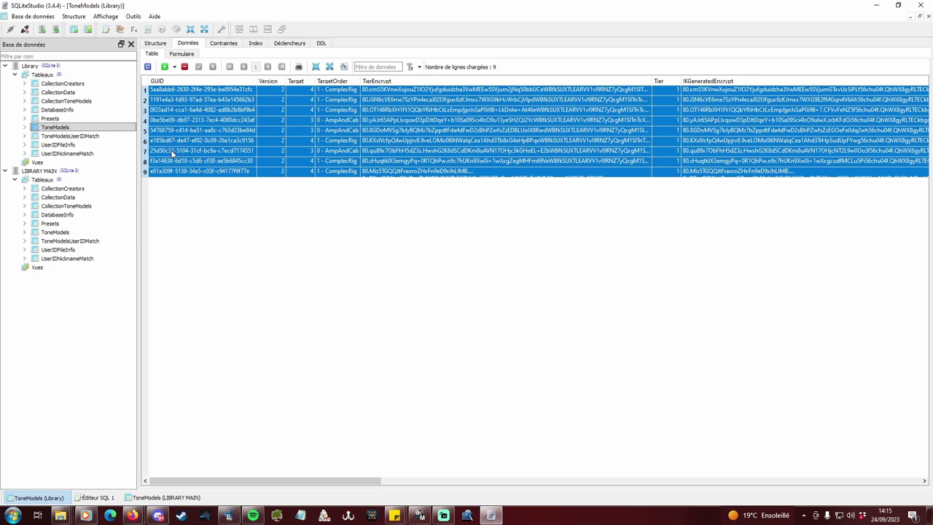
double_click(57, 232)
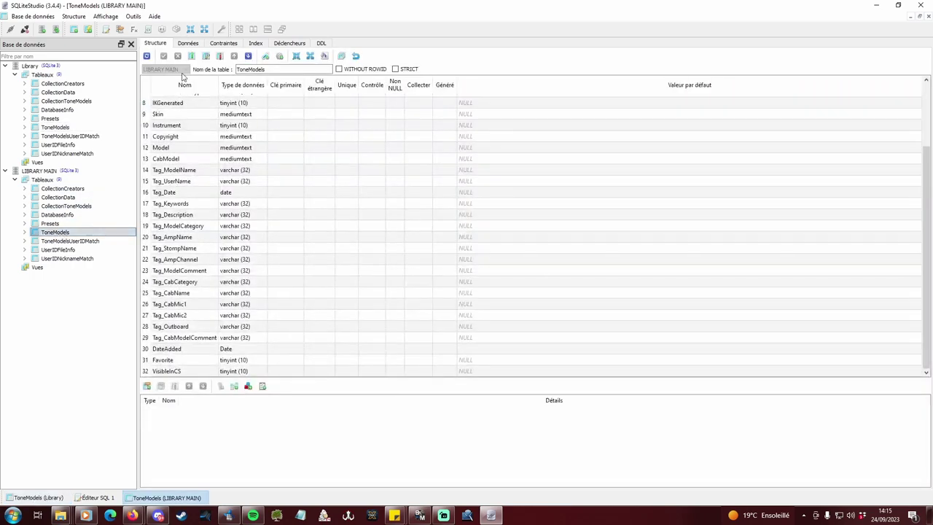
click(188, 44)
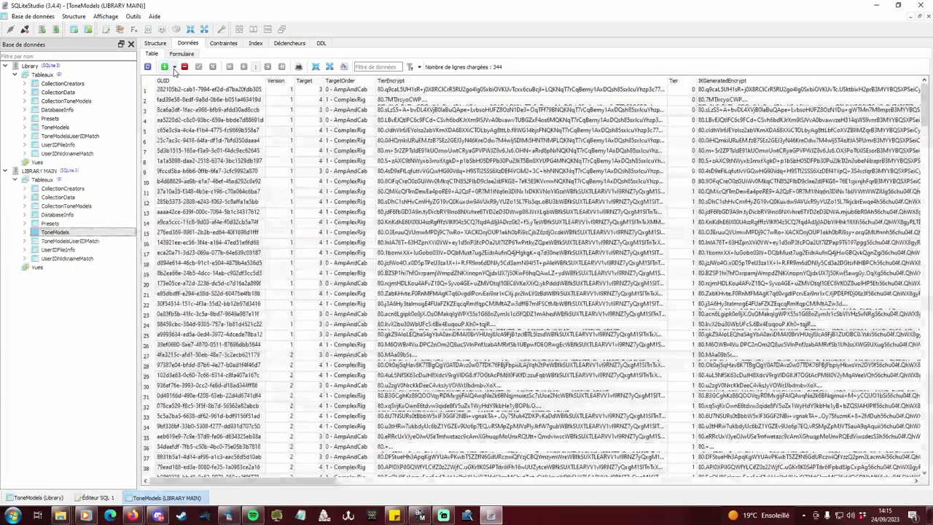
Set row insertion to the end and add 9 rows with Insérer plusieurs lignes
click(174, 67)
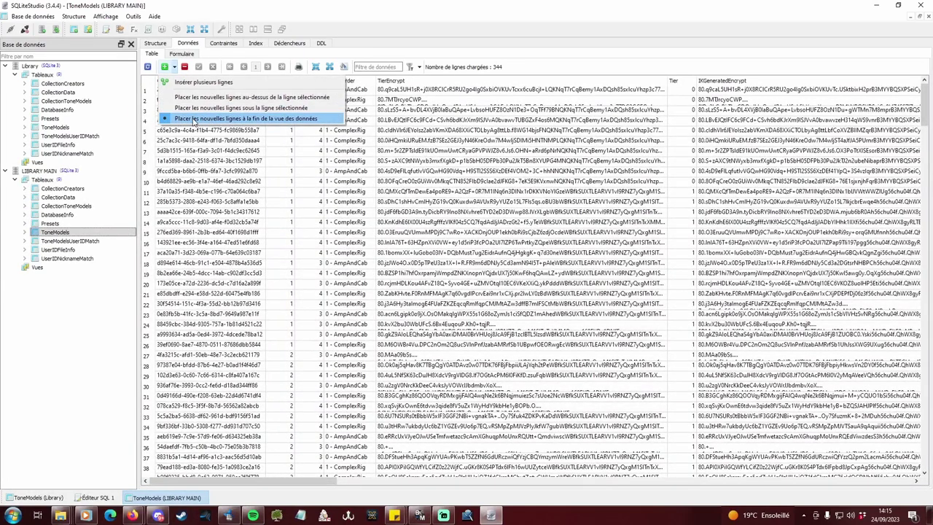
click(174, 67)
click(175, 67)
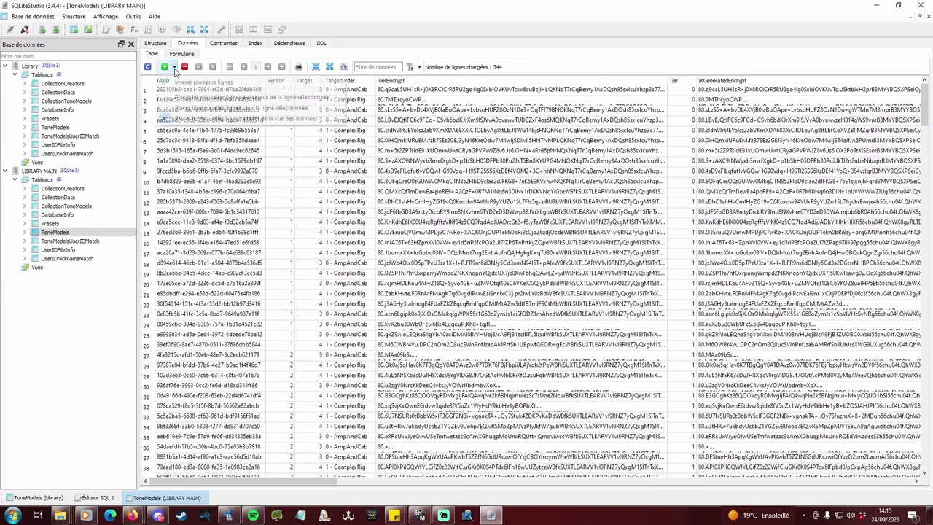
click(187, 83)
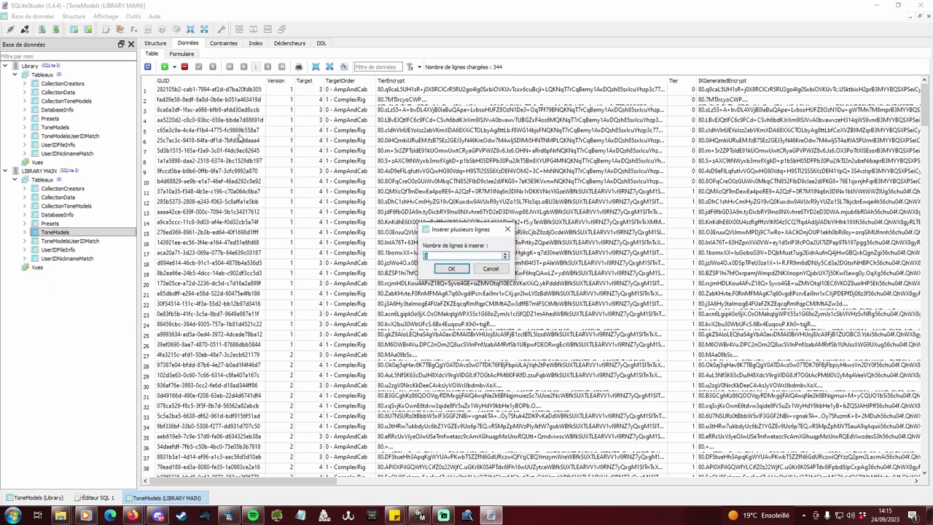
key(Return)
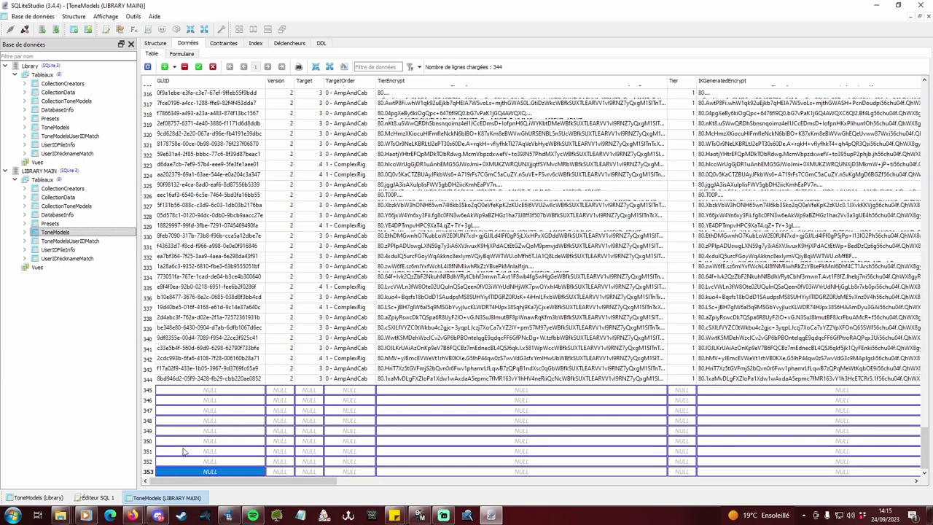
Paste the nine Library models into rows from 345 onward and commit them
click(186, 391)
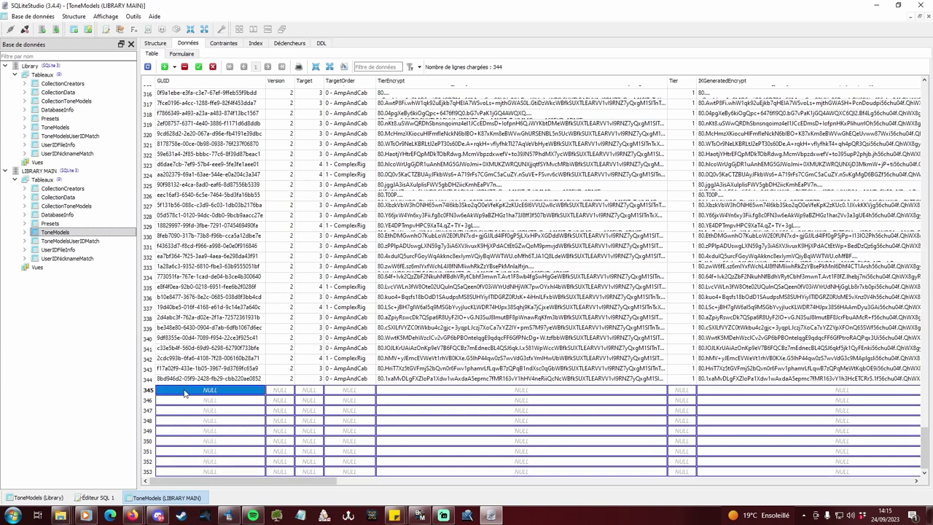
key(ctrl+v)
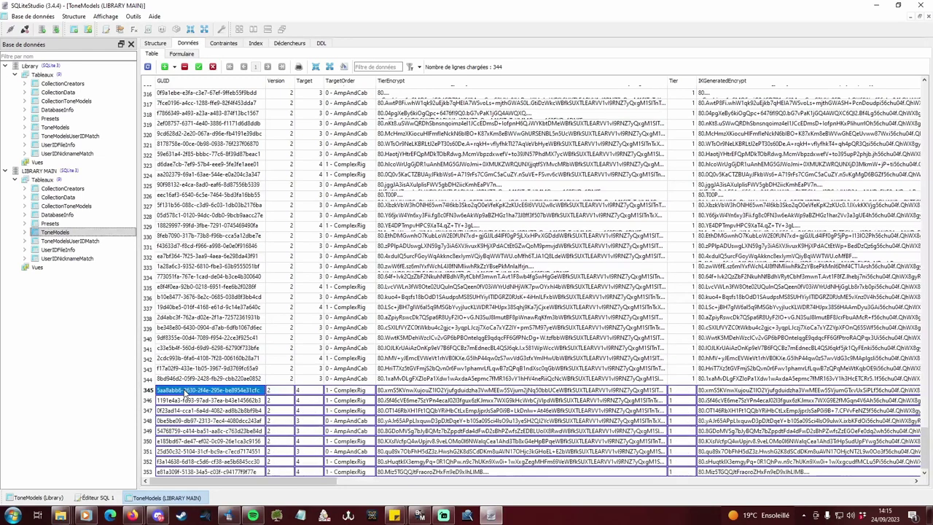
click(198, 67)
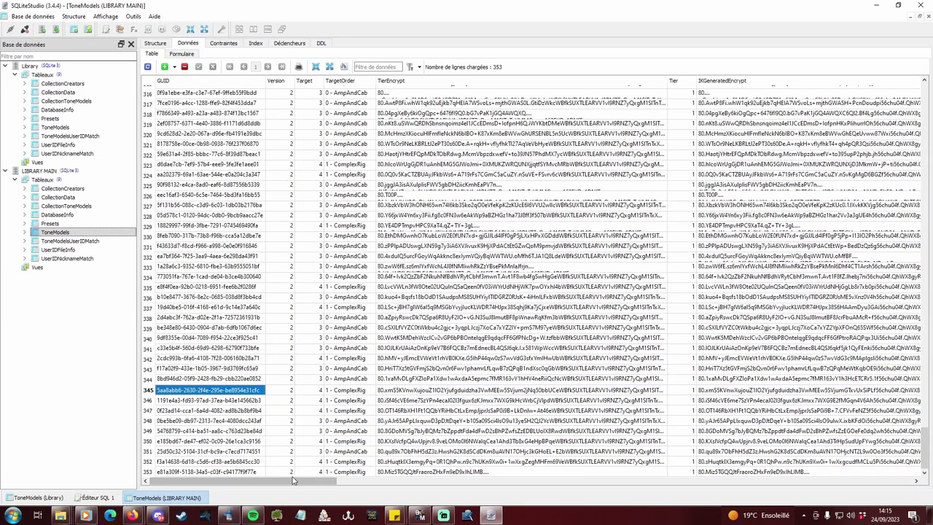
drag(299, 481, 219, 477)
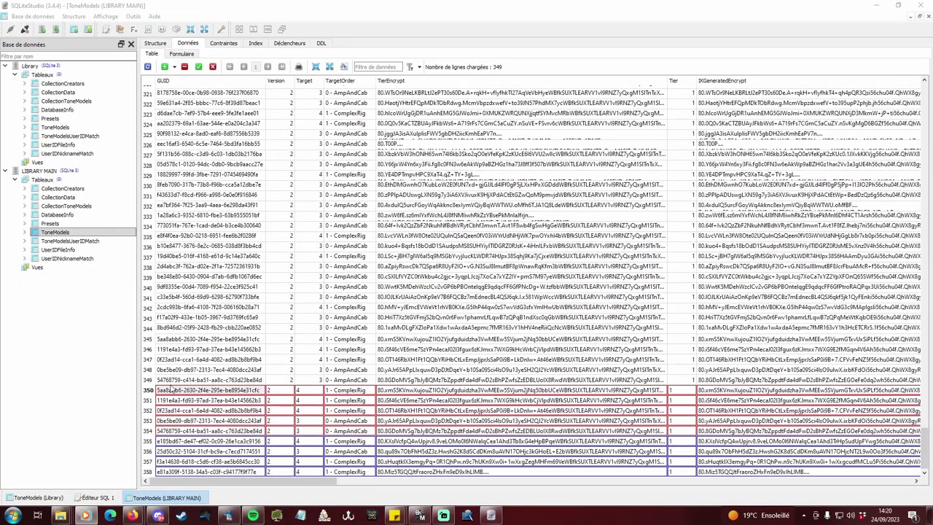
Delete the duplicated rows 350–354 and confirm the removal
drag(148, 391, 148, 431)
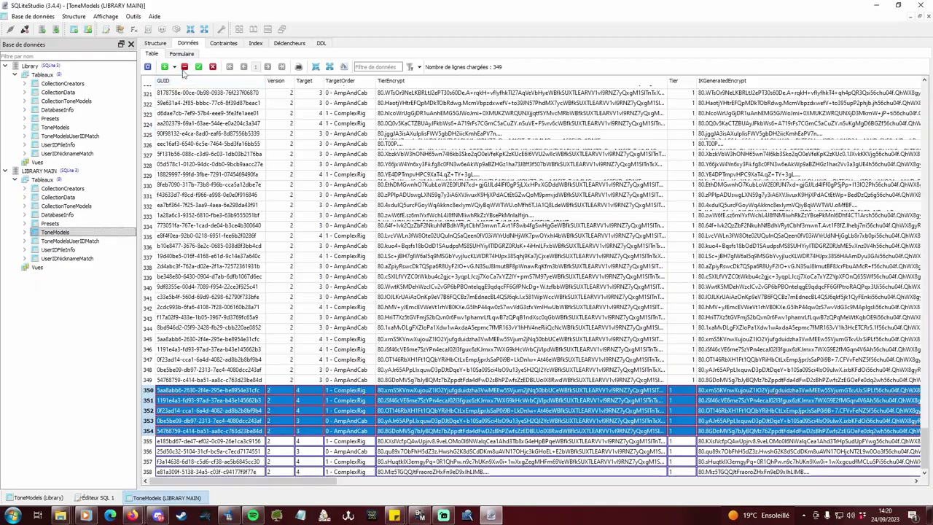
click(185, 67)
click(519, 272)
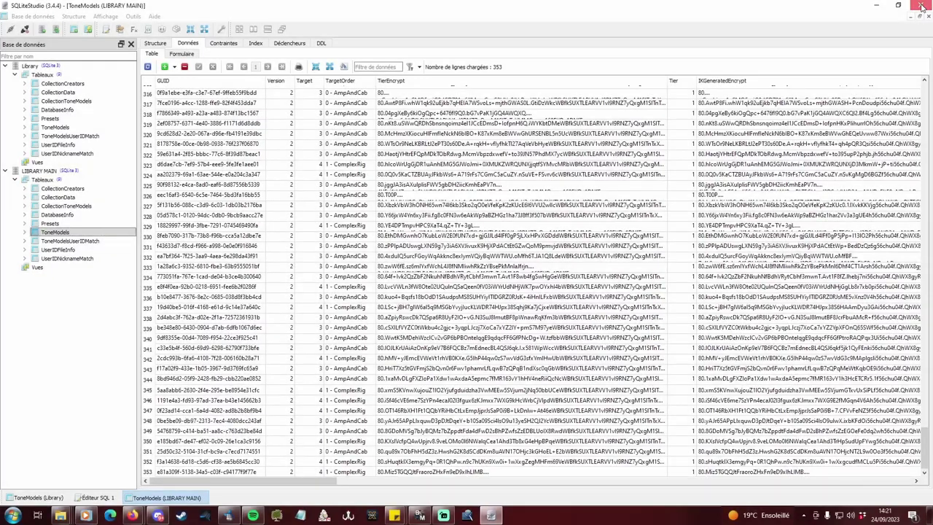
Close SQLiteStudio and rename the old Library.db to imported.db
click(923, 7)
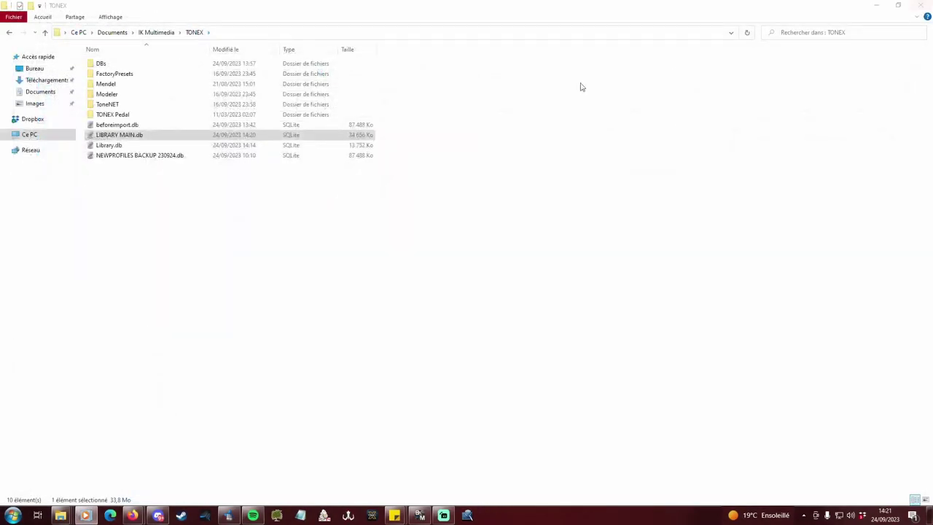
click(258, 212)
click(115, 151)
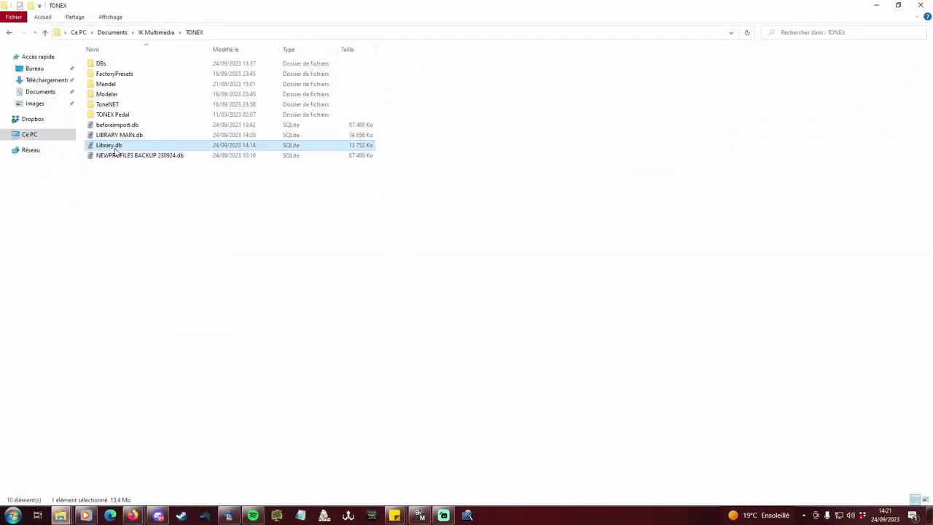
click(116, 150)
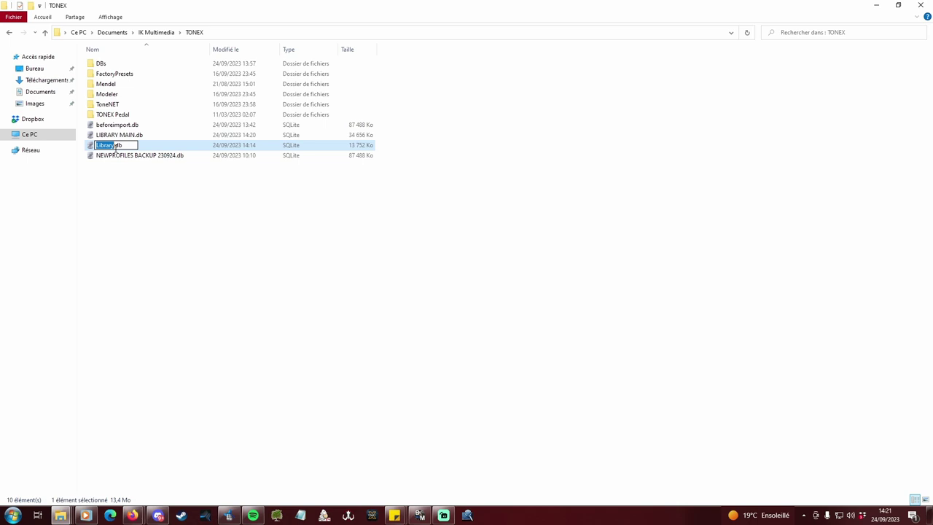
text(imported)
key(Return)
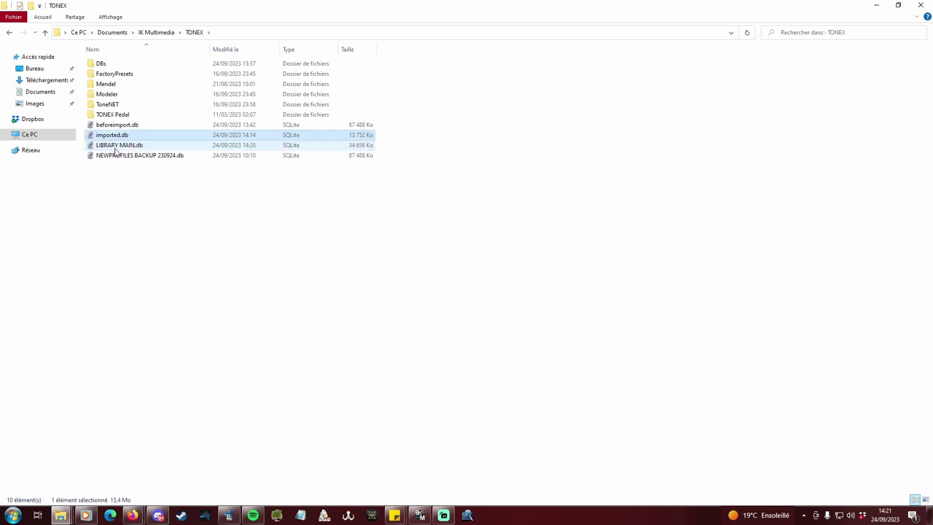
Rename LIBRARY MAIN.db to Library.db
click(115, 150)
click(115, 150)
text(Library.db)
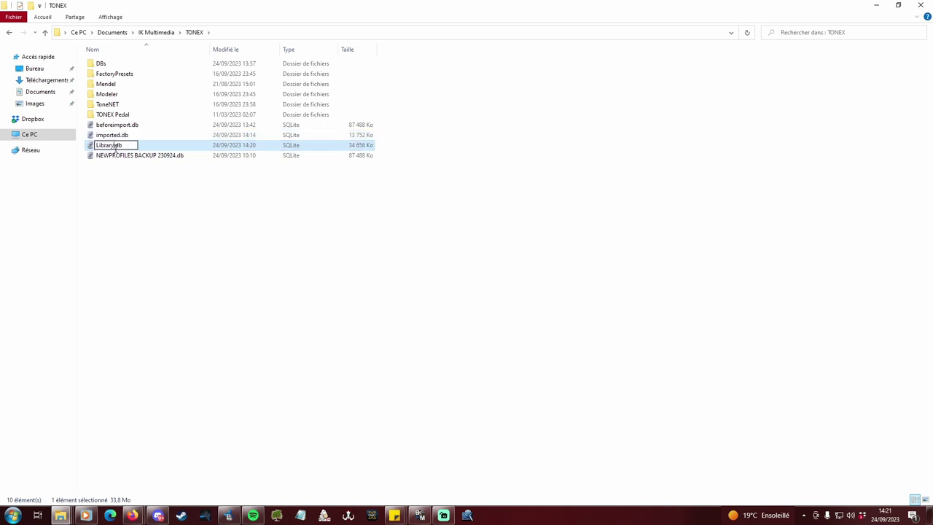
key(Return)
Open TONEX on the new library, then delete imported.db and beforeimport.db
click(372, 517)
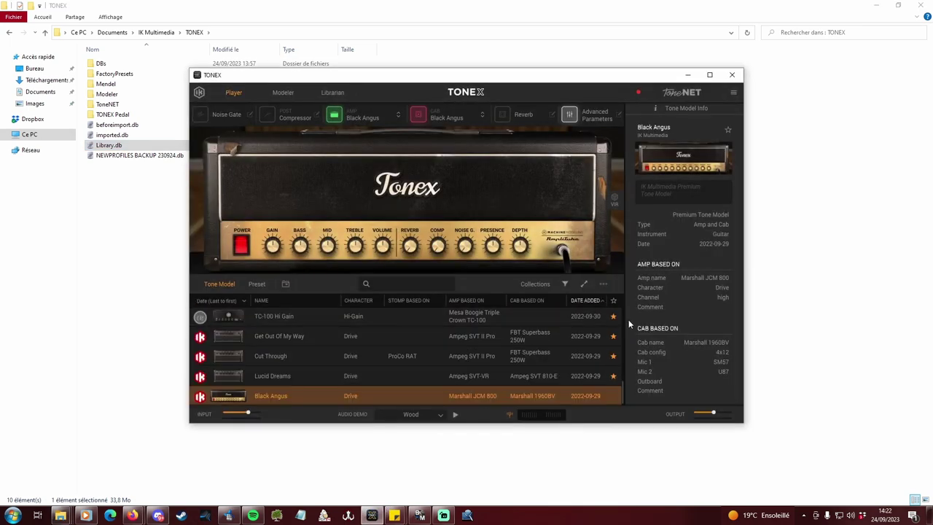
scroll(595, 371, up, 3)
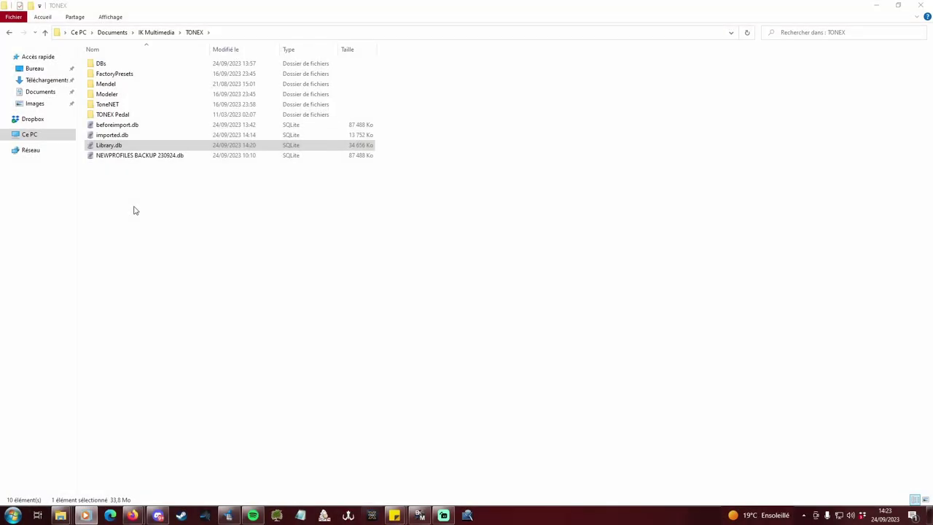
click(115, 135)
key(Delete)
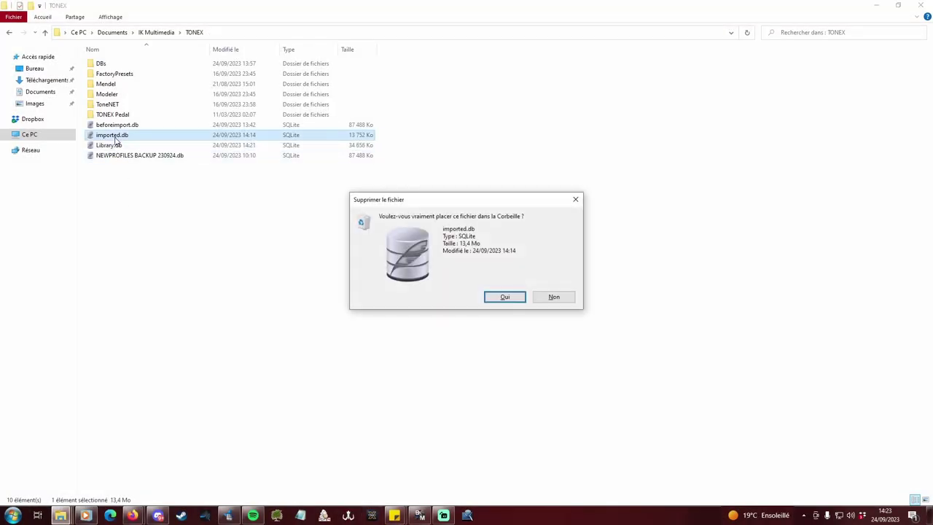
key(Return)
click(128, 125)
key(Delete)
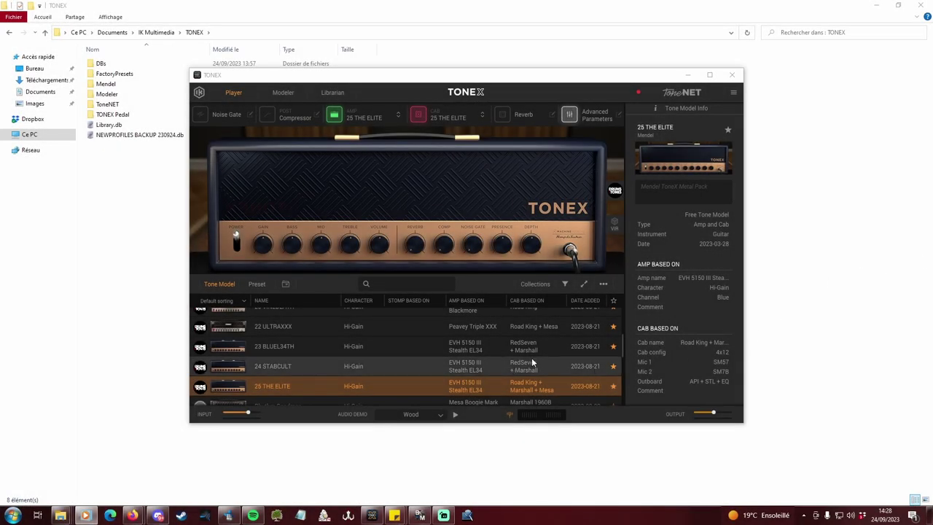
Unstar Mike M Preamp: Kranky Boy and Mike M Preamp: Jump Time, then quit TONEX
scroll(615, 338, up, 7)
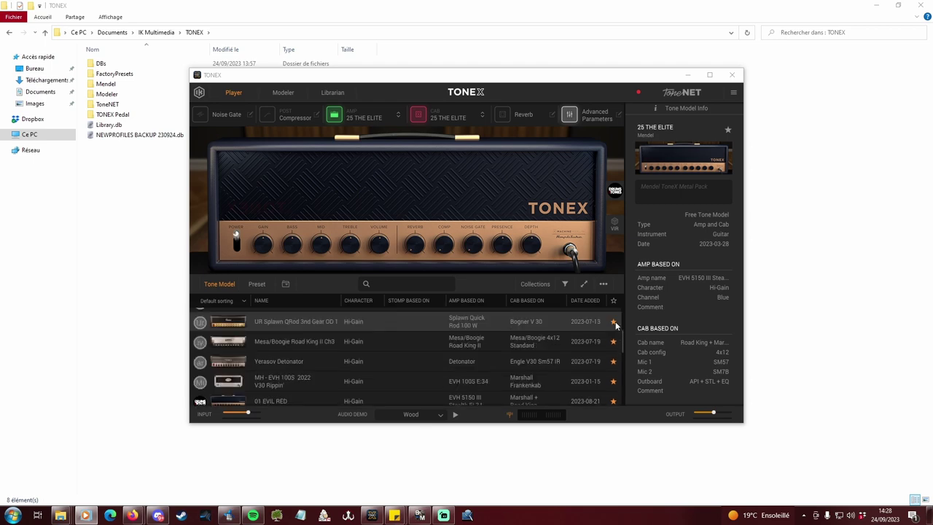
scroll(616, 328, down, 7)
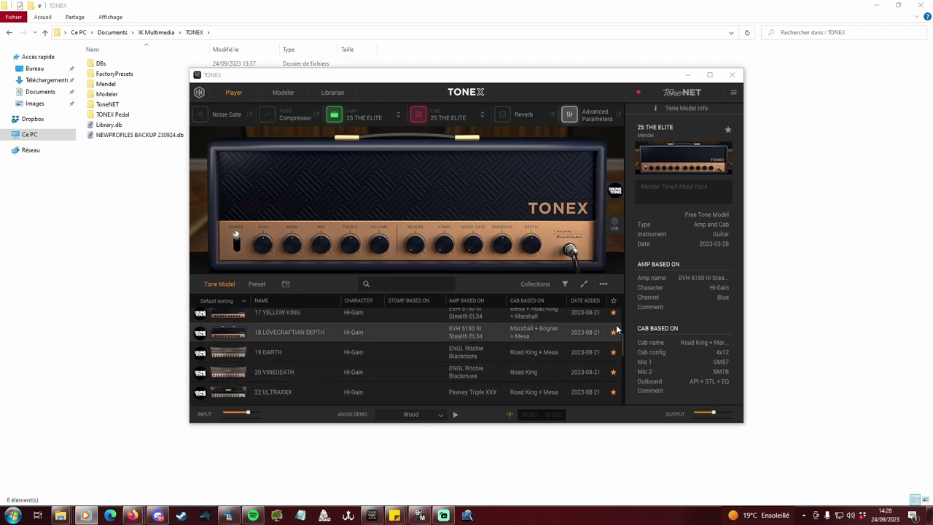
scroll(616, 336, down, 1)
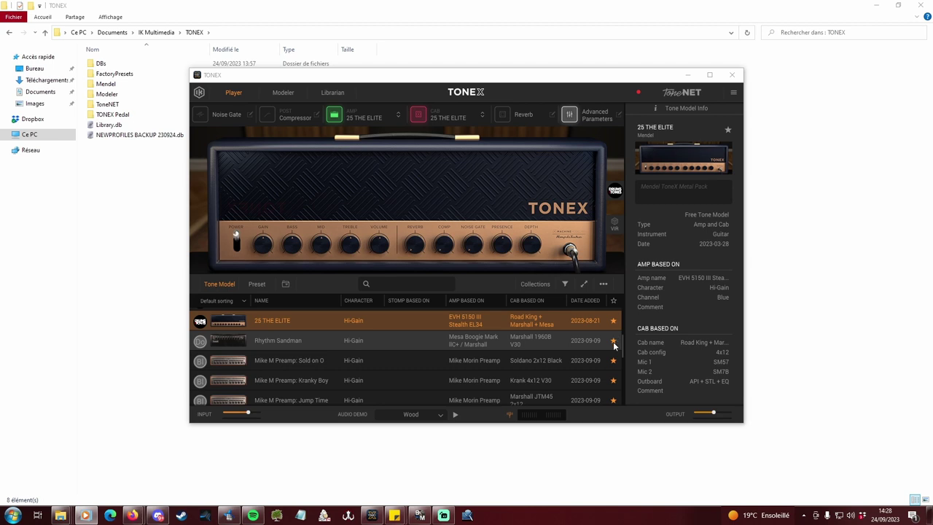
click(613, 342)
scroll(614, 354, down, 2)
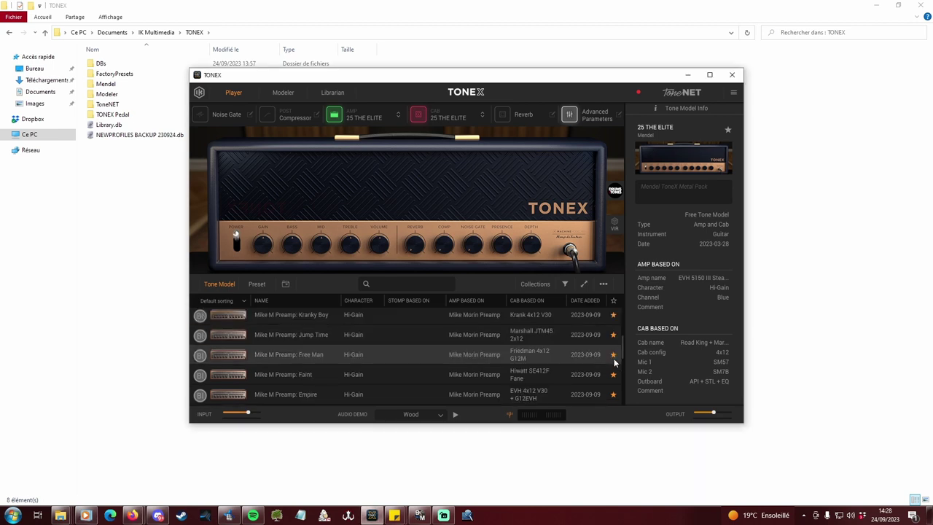
click(612, 315)
click(614, 336)
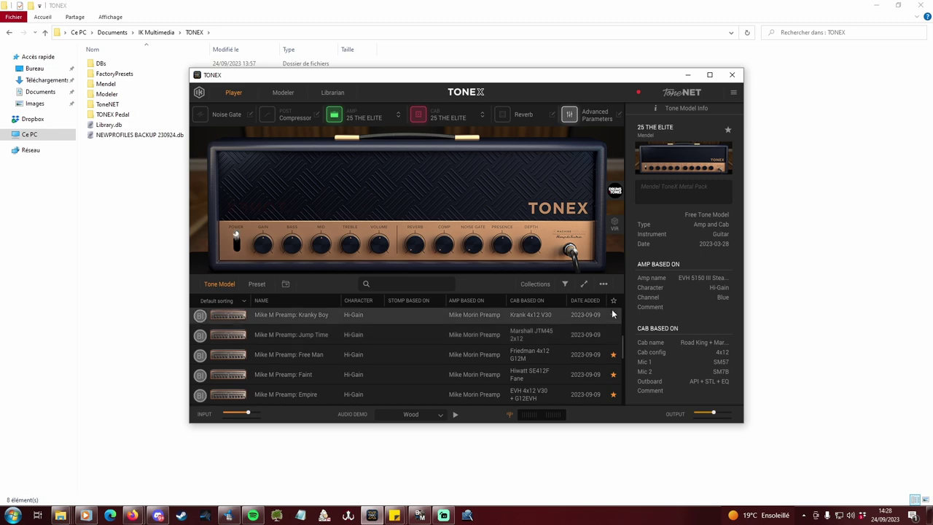
click(732, 75)
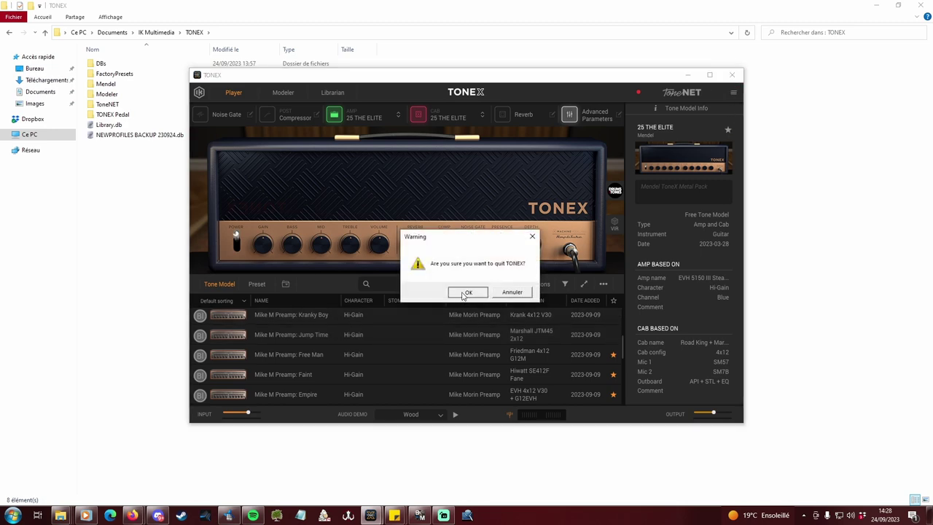
click(466, 292)
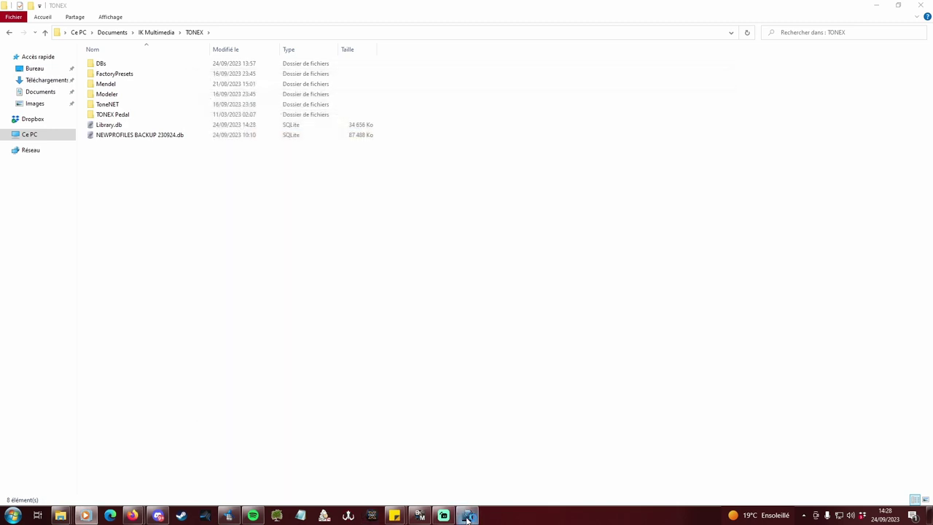
Sort tone models by Favourite and delete the 13 unstarred ones, leaving 345 models
click(468, 518)
click(6, 97)
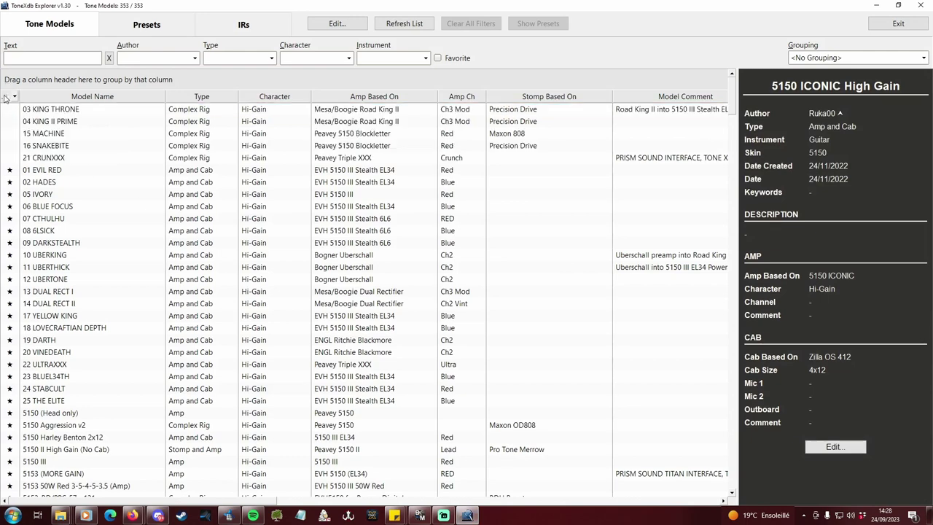
click(5, 97)
click(8, 109)
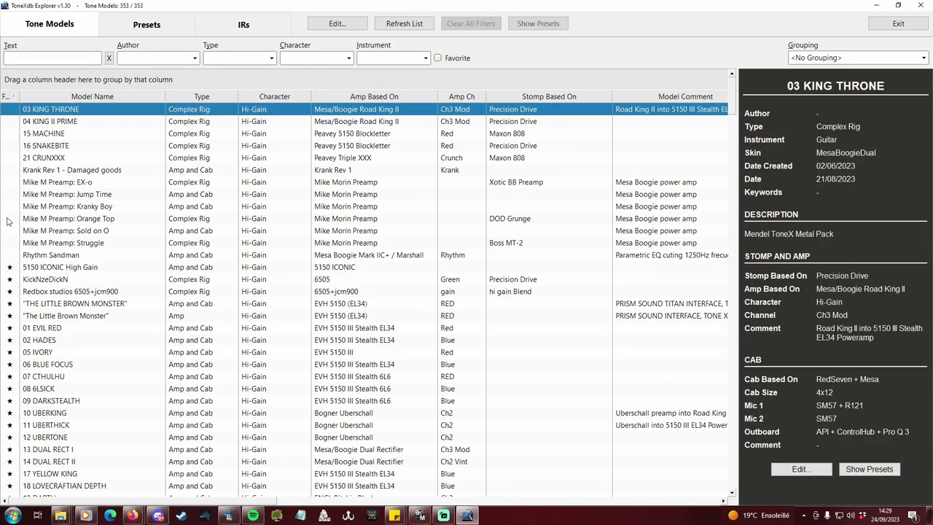
shift+click(5, 257)
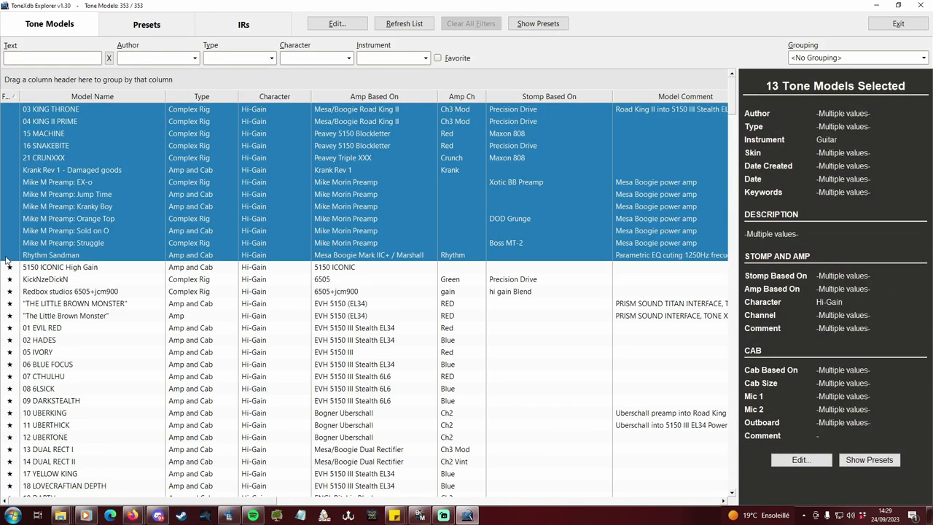
right_click(193, 177)
click(216, 200)
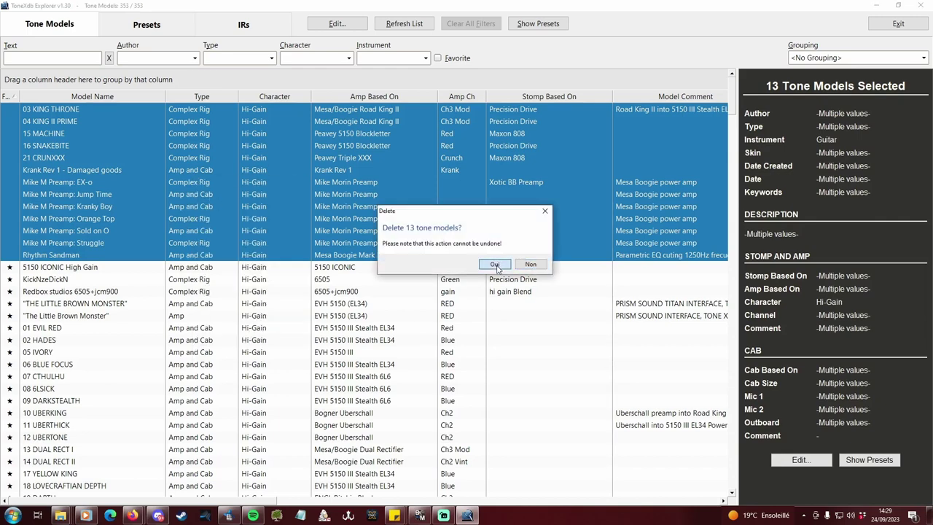
click(494, 264)
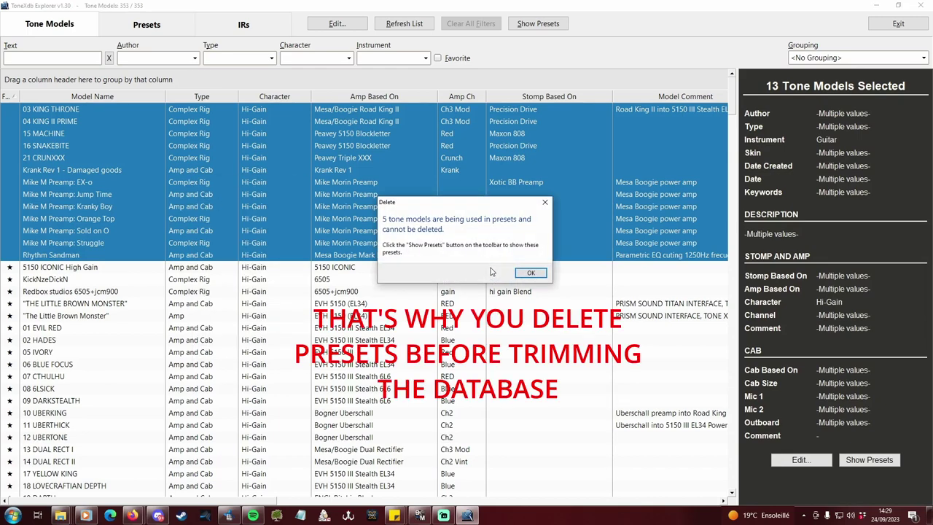
click(521, 272)
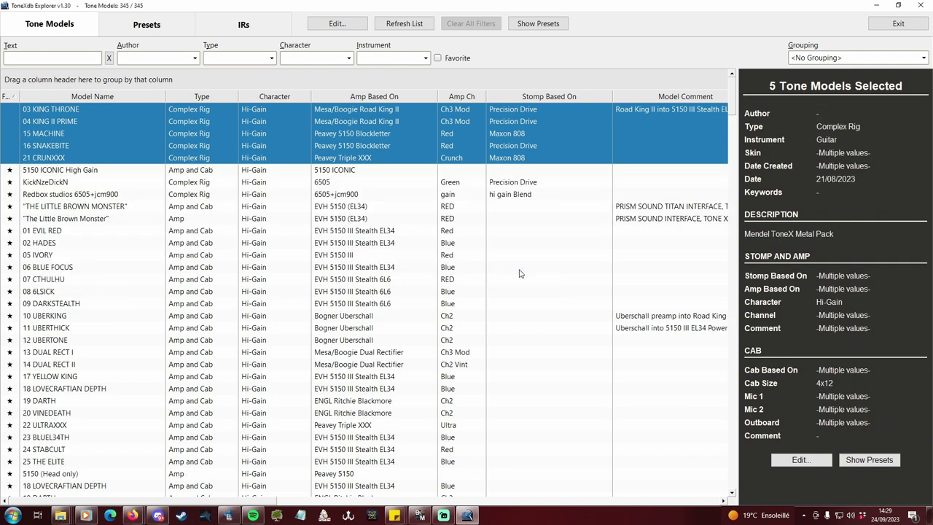
Close ToneXdb Explorer, open Library.db in SQLiteStudio and run a VACUUM query
click(875, 5)
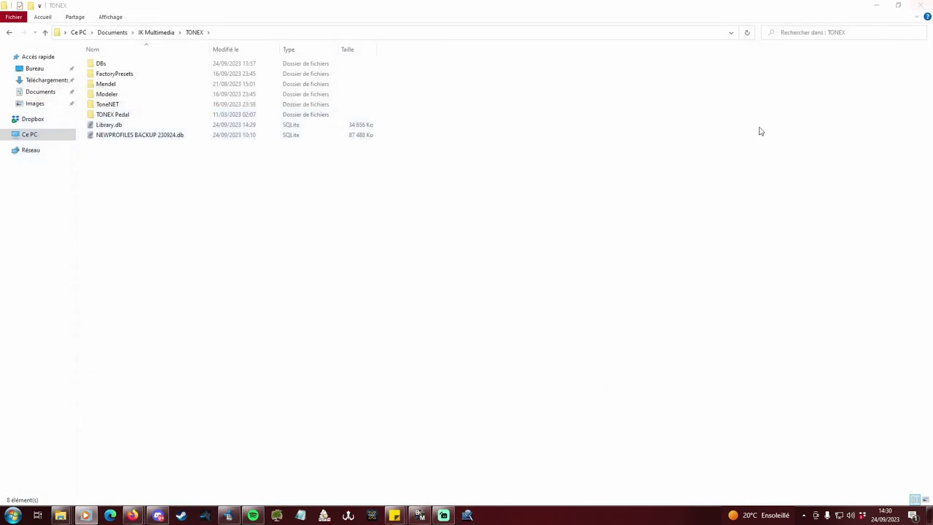
click(139, 126)
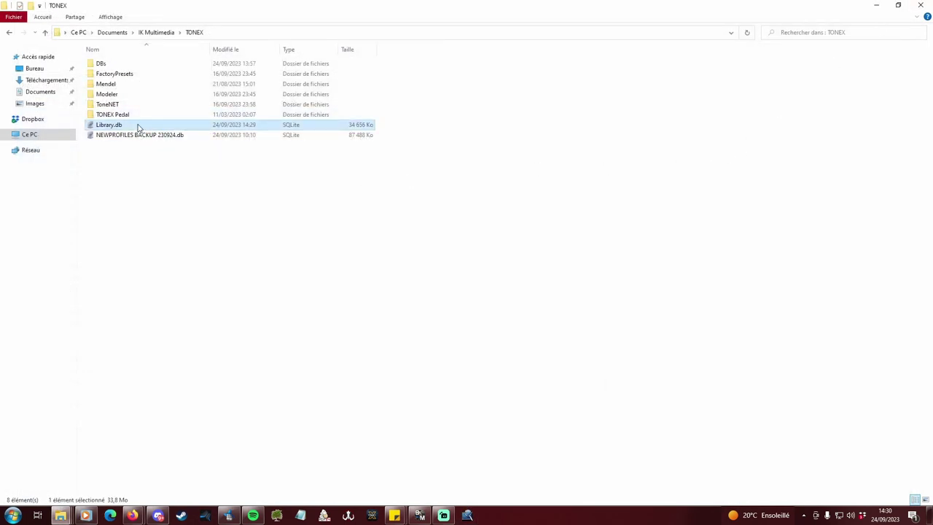
double_click(139, 127)
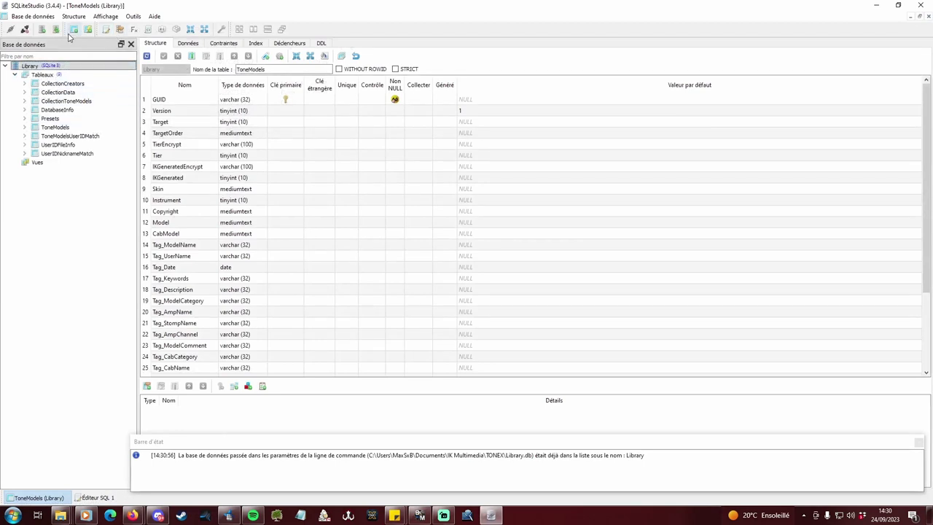
click(105, 29)
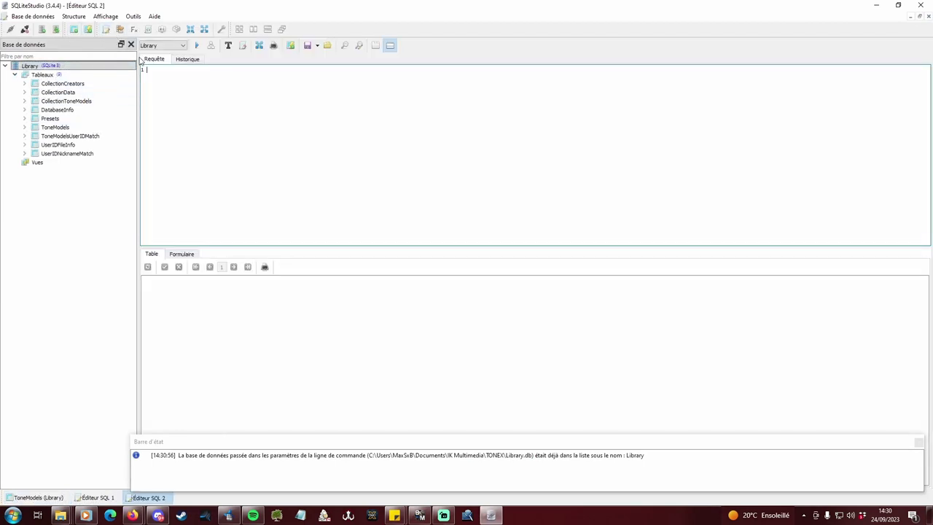
text(VACUUM)
click(197, 45)
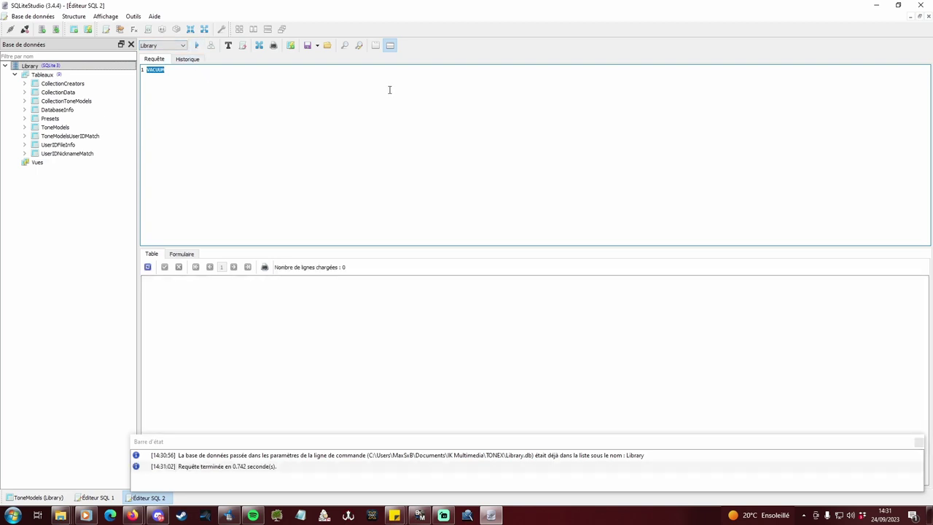
Close SQLiteStudio
click(920, 5)
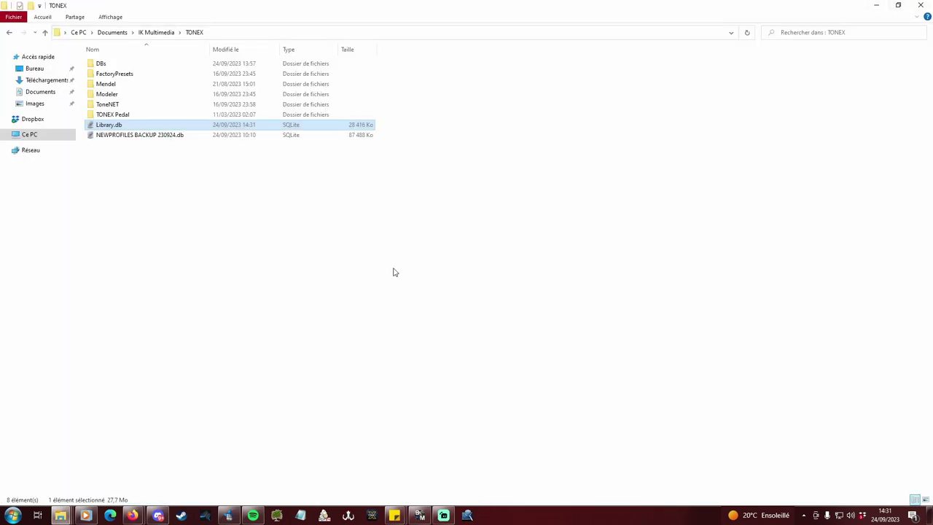